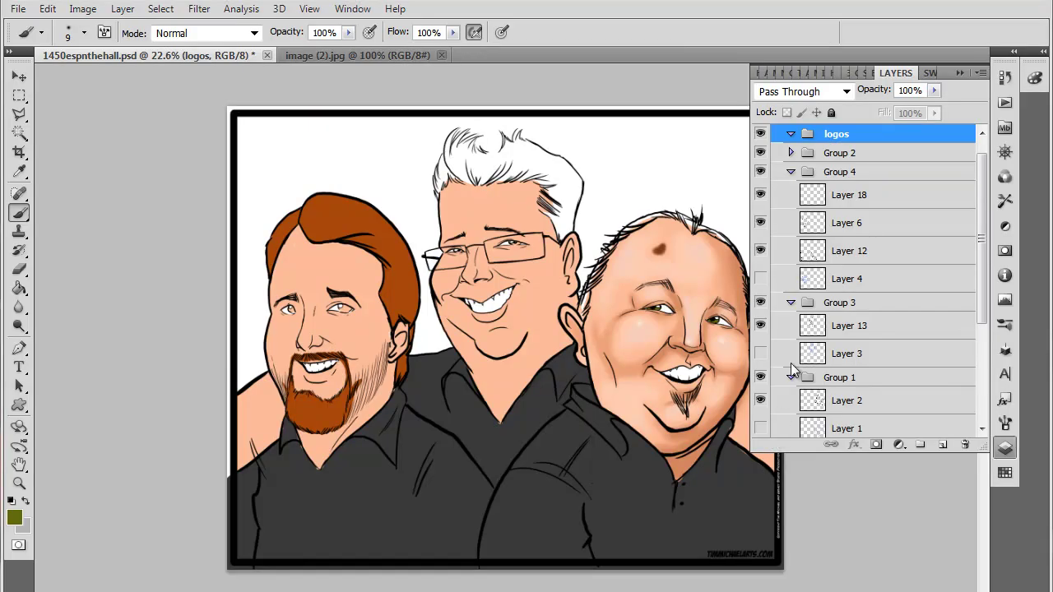
# Switch to the logo document image (2).jpg and drop the selection around the whole image.
pyautogui.click(962, 65)
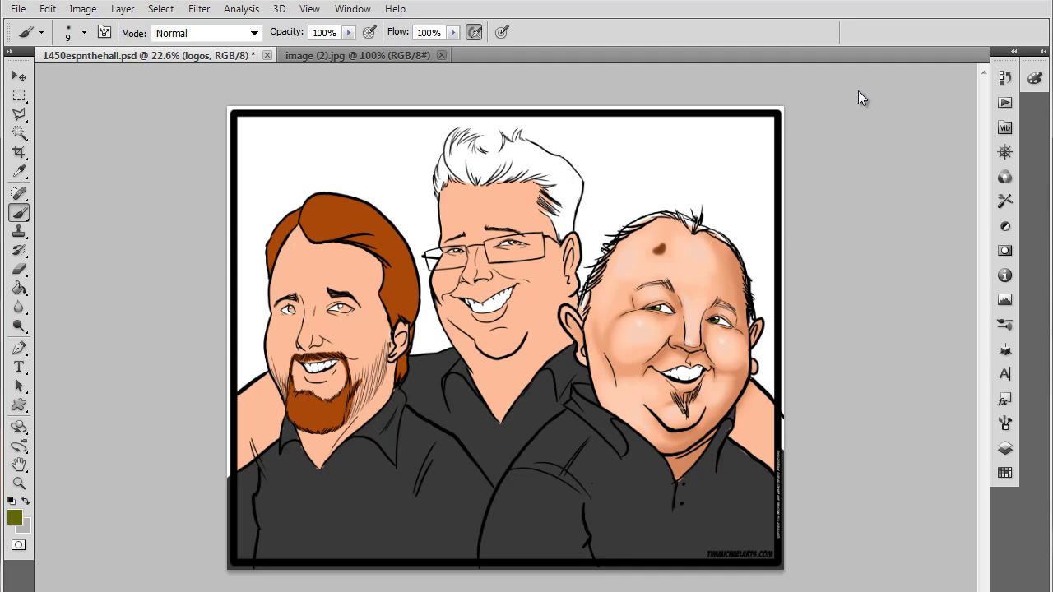
pyautogui.click(413, 54)
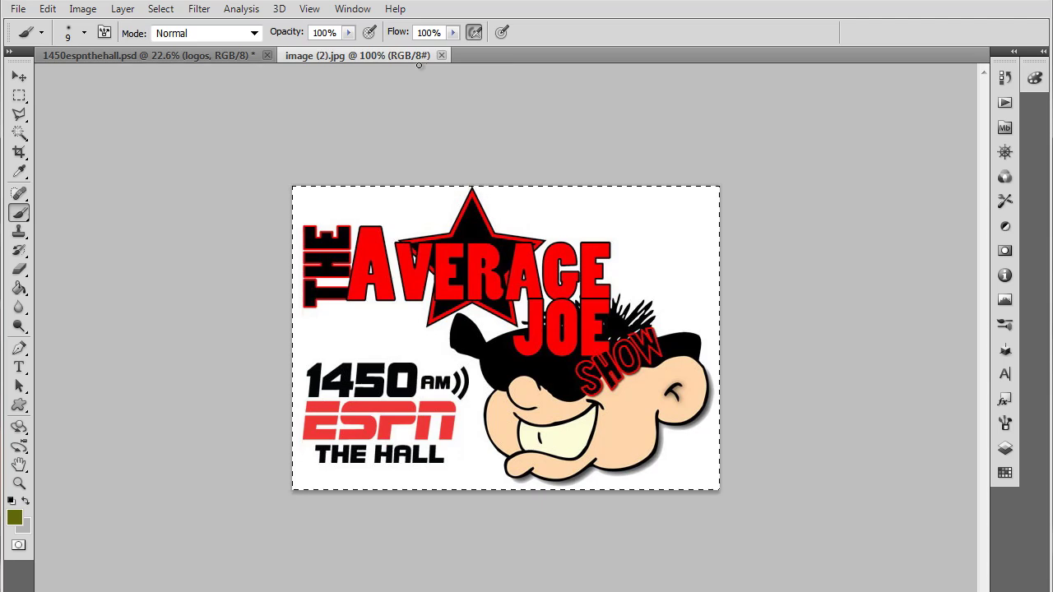
pyautogui.click(221, 56)
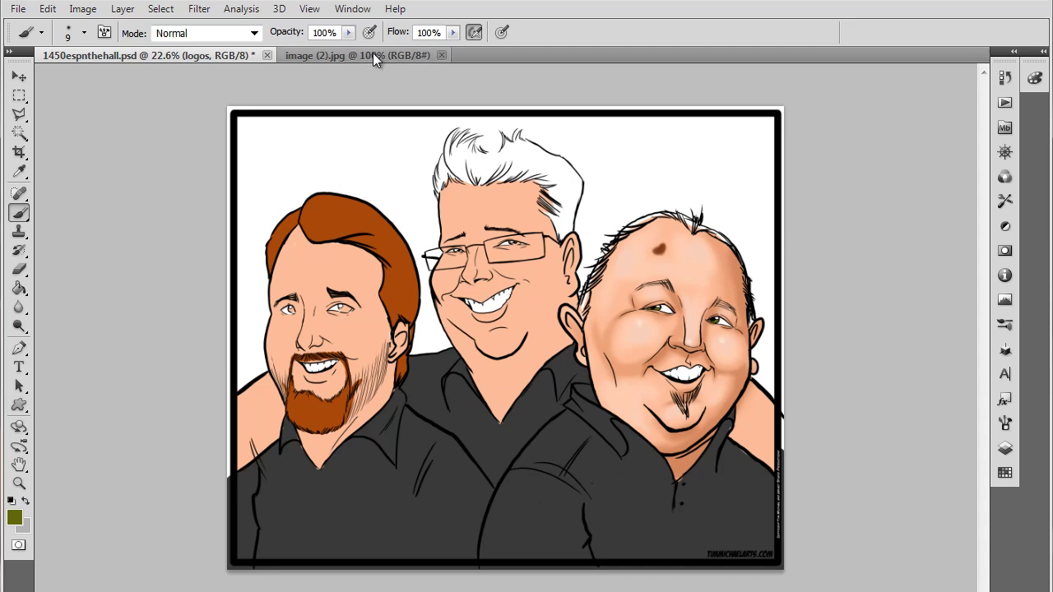
pyautogui.click(351, 55)
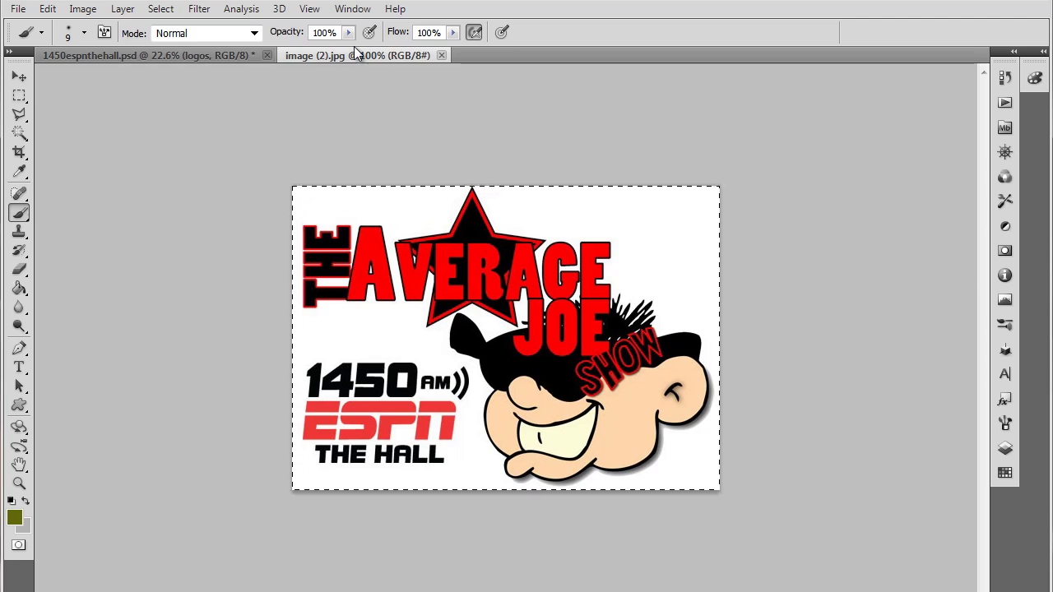
pyautogui.press('m')
pyautogui.hotkey('ctrl', 'a')
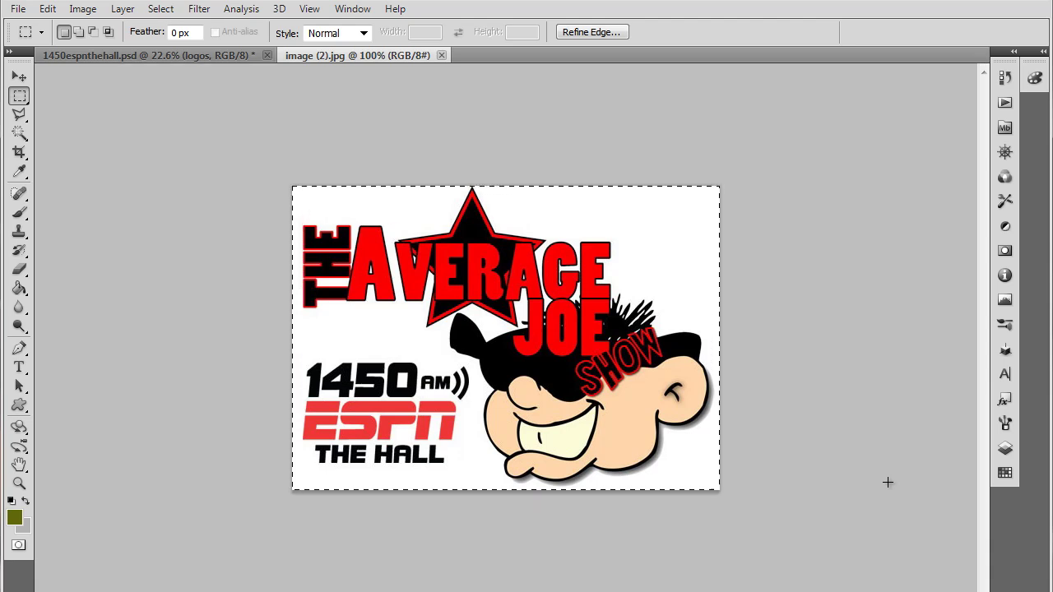
pyautogui.hotkey('ctrl', 'd')
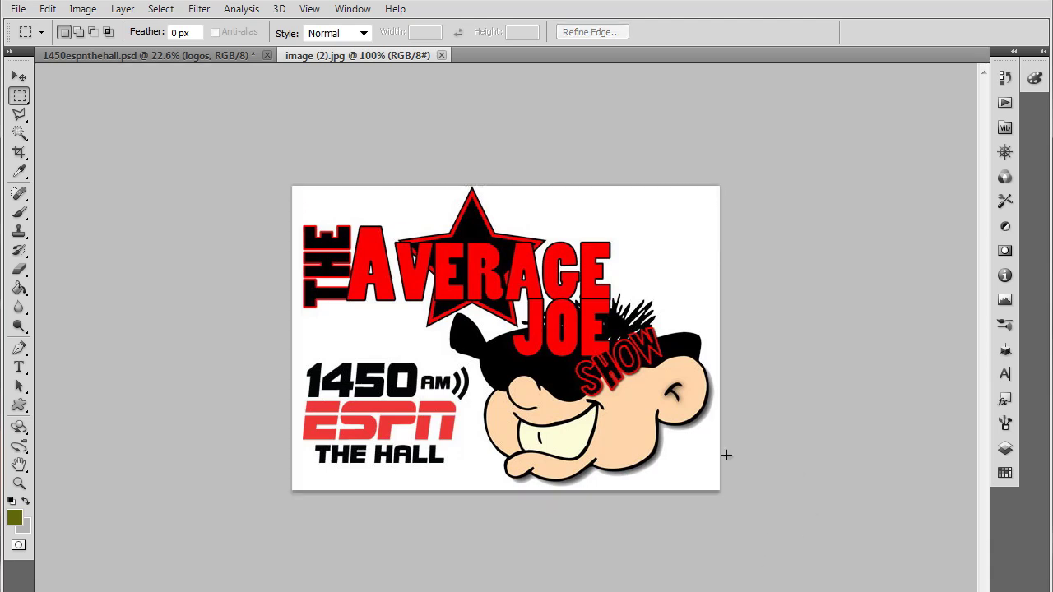
# Add an empty layer to the logo document and convert the locked Background into a regular layer with the default name.
pyautogui.press('F7')
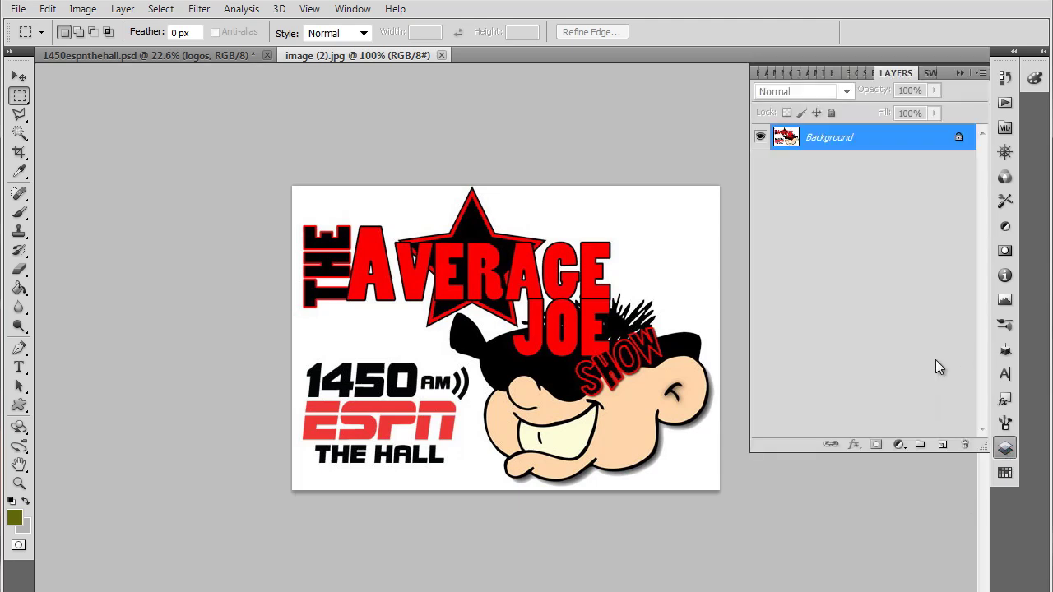
pyautogui.click(942, 445)
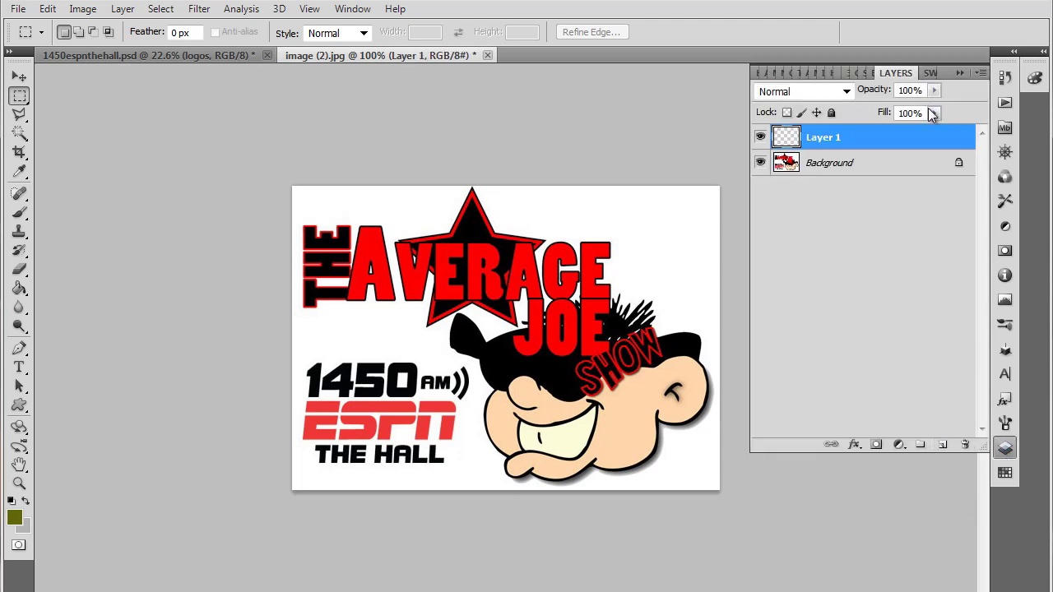
pyautogui.click(899, 162)
pyautogui.doubleClick(914, 162)
pyautogui.click(658, 169)
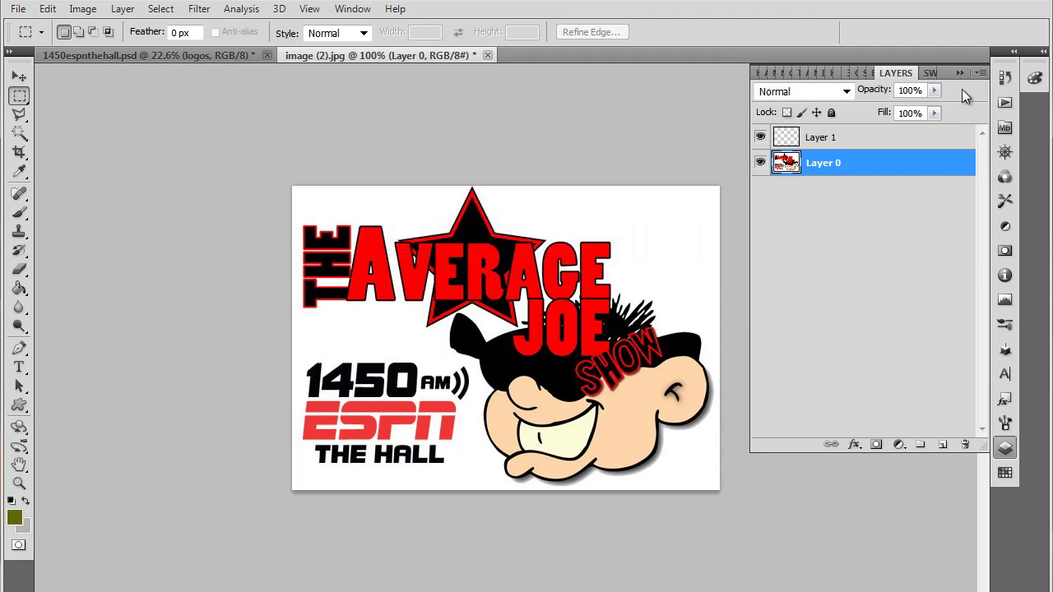
# Select the white background around the logo with the Magic Wand at tolerance 32, delete it and deselect.
pyautogui.press('F7')
pyautogui.click(19, 132)
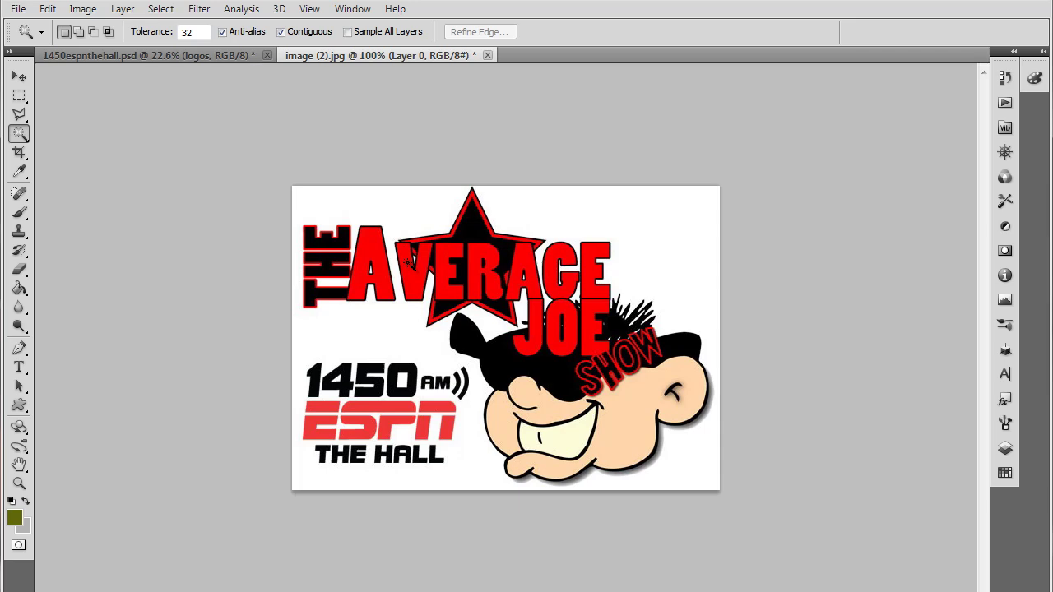
pyautogui.keyDown('shift'); pyautogui.click(677, 263); pyautogui.keyUp('shift')
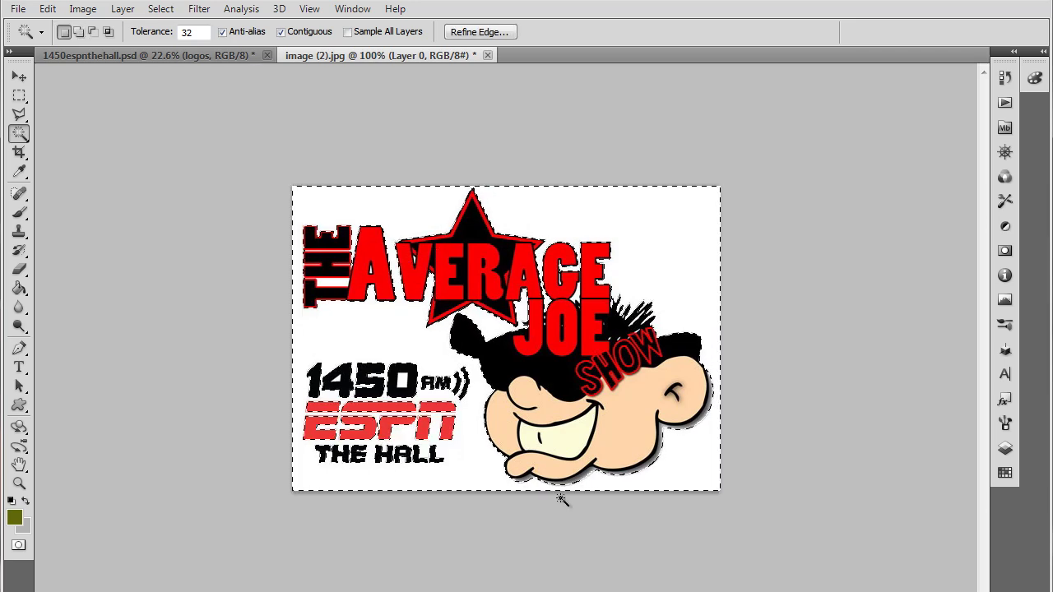
pyautogui.press('Delete')
pyautogui.hotkey('ctrl', 'd')
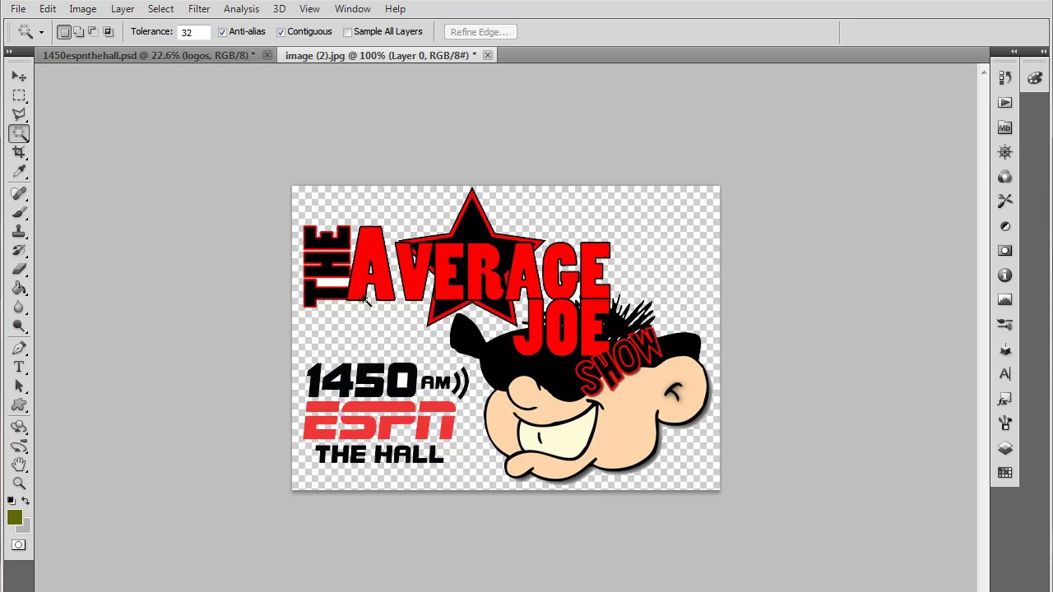
# Remove the leftover white areas enclosed by the lettering of THE and AVERAGE using the Magic Wand.
pyautogui.click(329, 282)
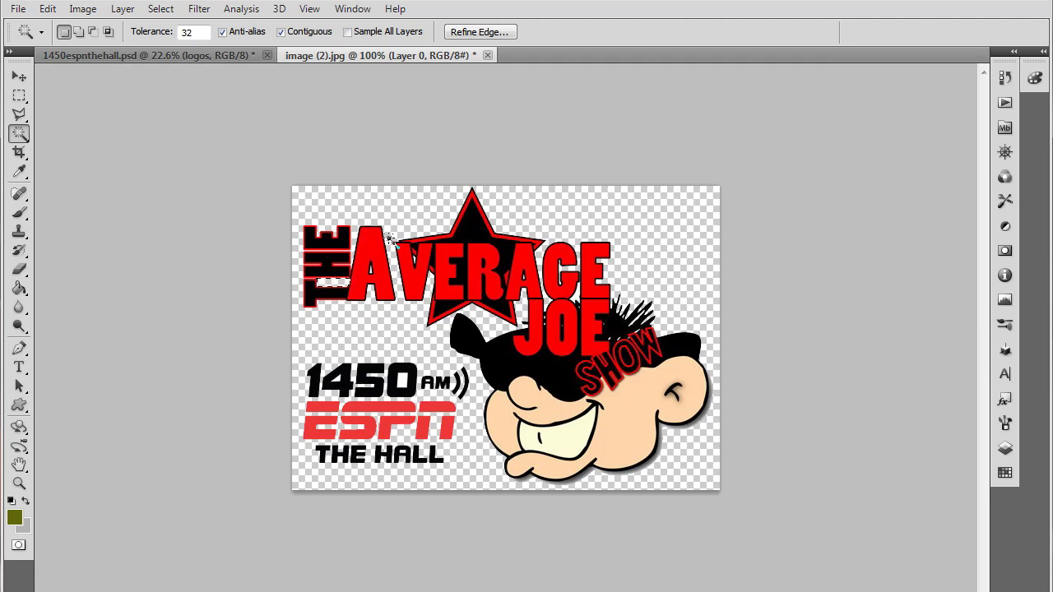
pyautogui.hotkey('ctrl', 'd')
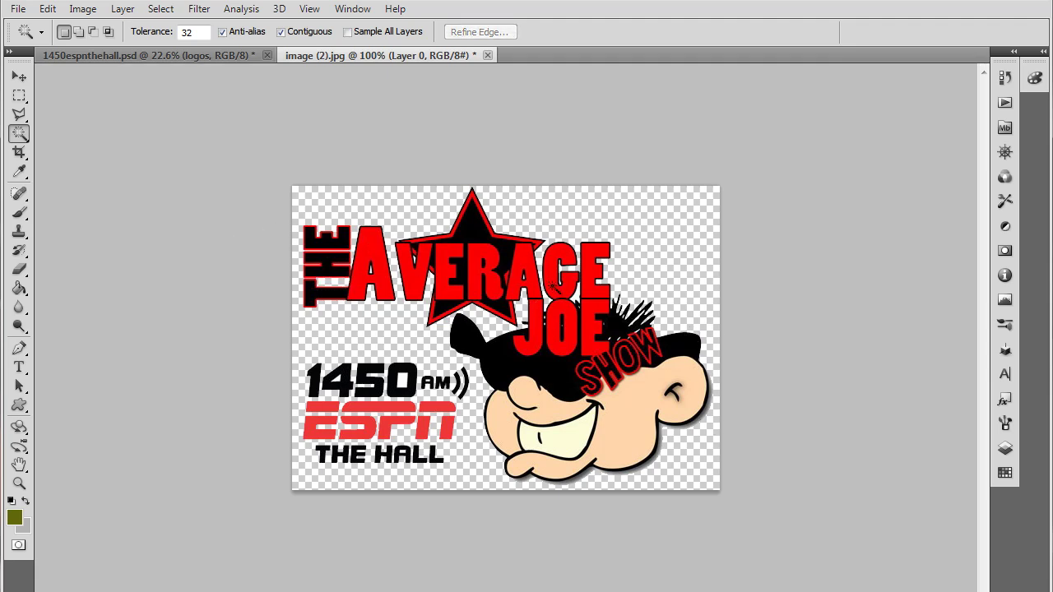
pyautogui.click(577, 298)
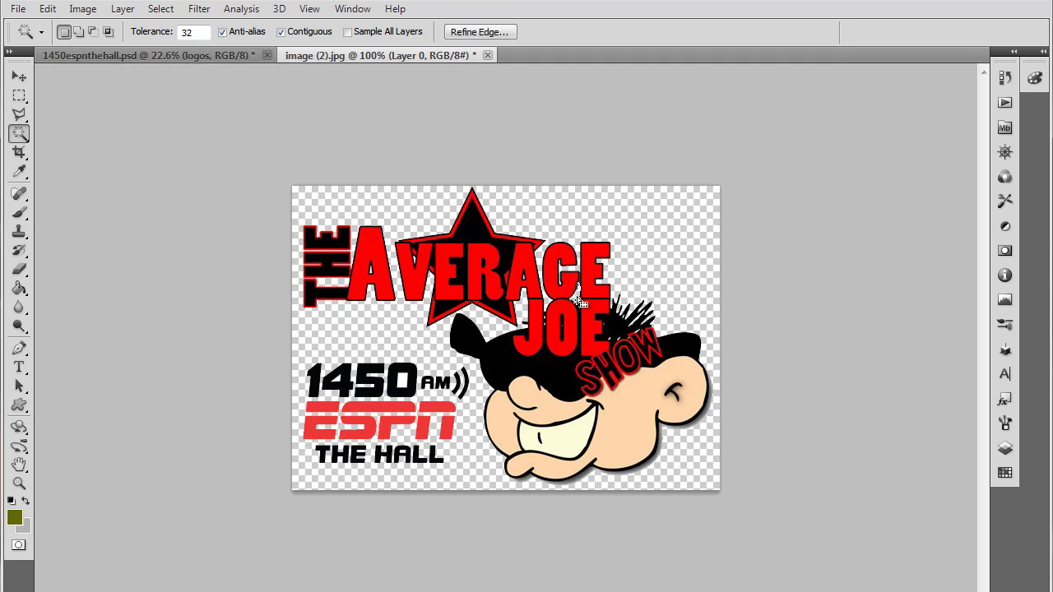
pyautogui.click(765, 282)
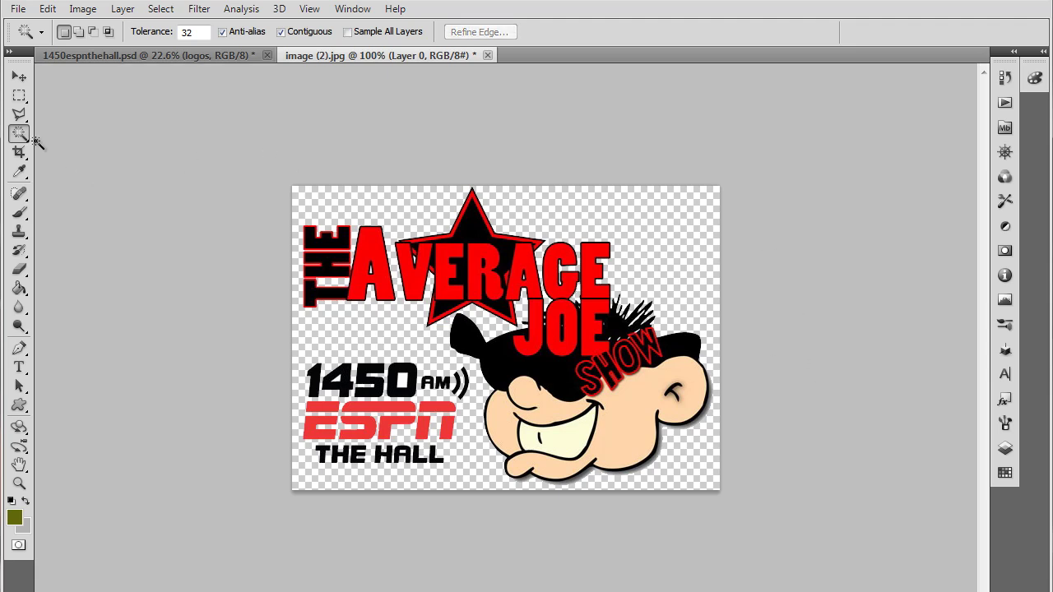
# Select the entire logo canvas and copy it with Copy Merged.
pyautogui.click(19, 96)
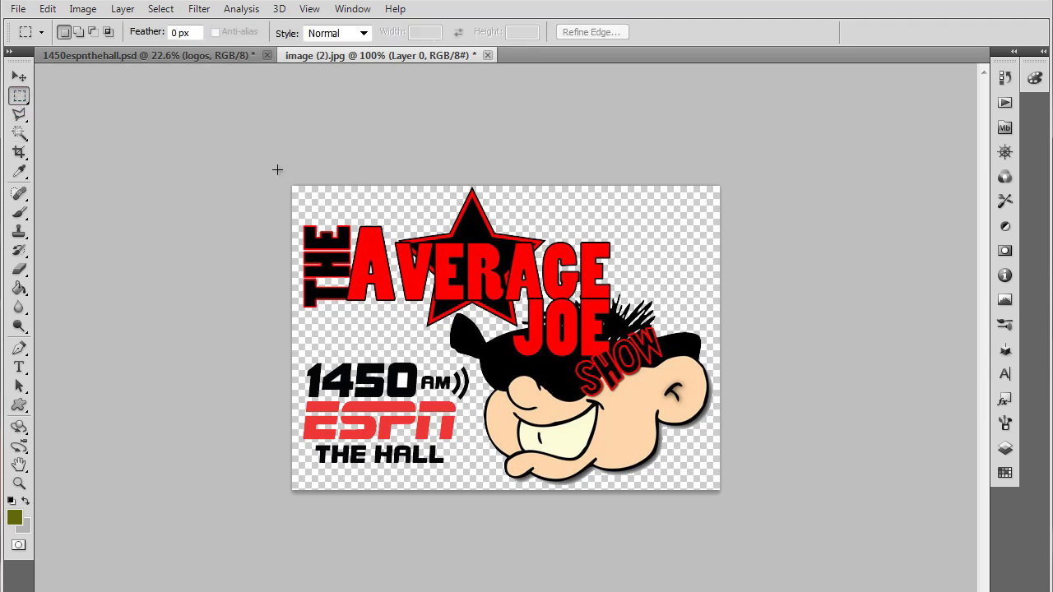
pyautogui.hotkey('ctrl', 'a')
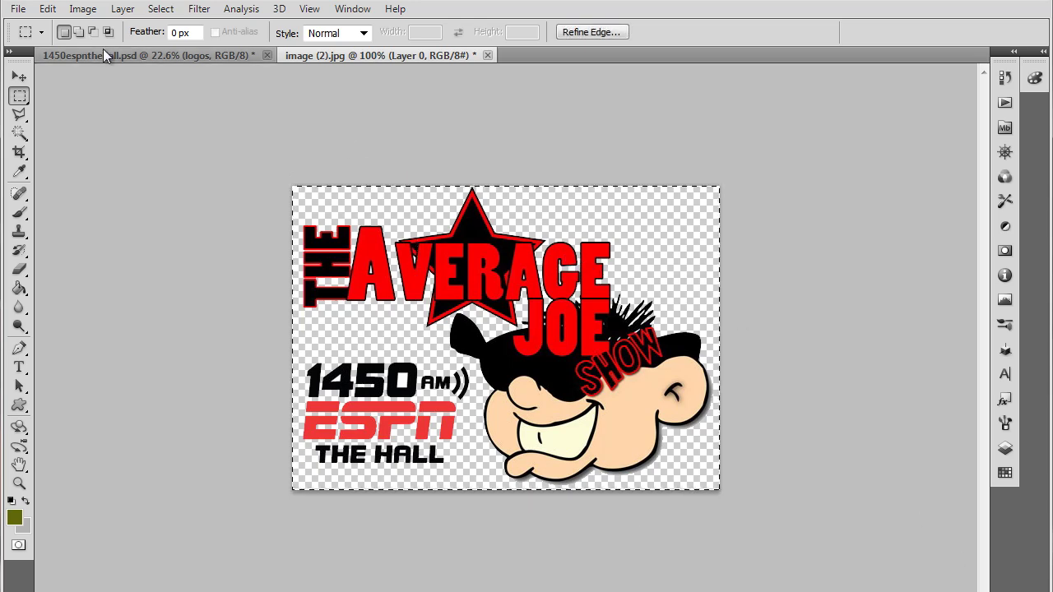
pyautogui.click(48, 8)
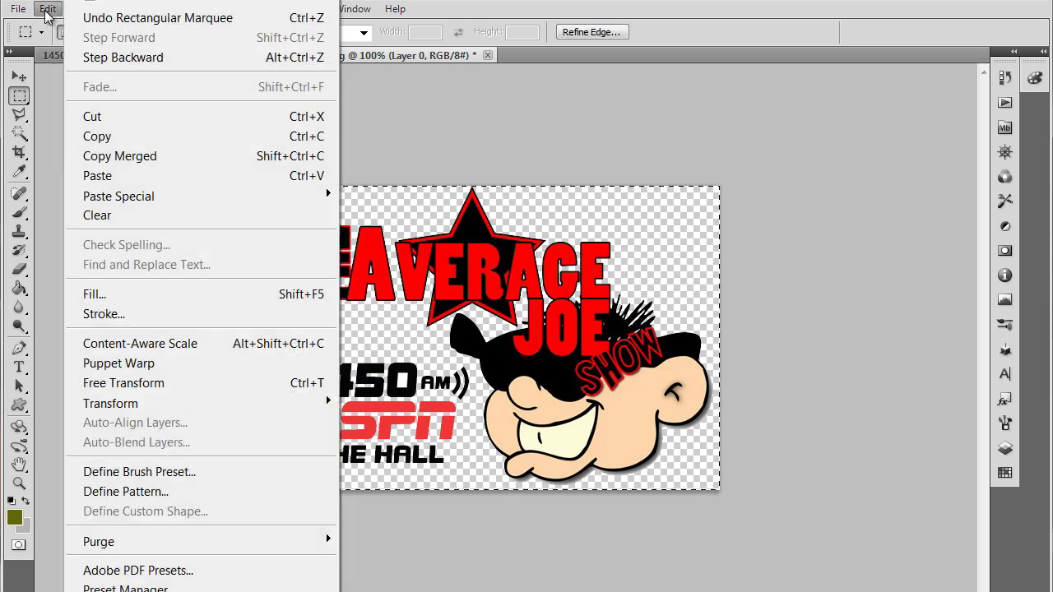
pyautogui.click(115, 160)
# Switch to 1450espnthehall.psd and add a new empty layer inside the logos group.
pyautogui.click(165, 54)
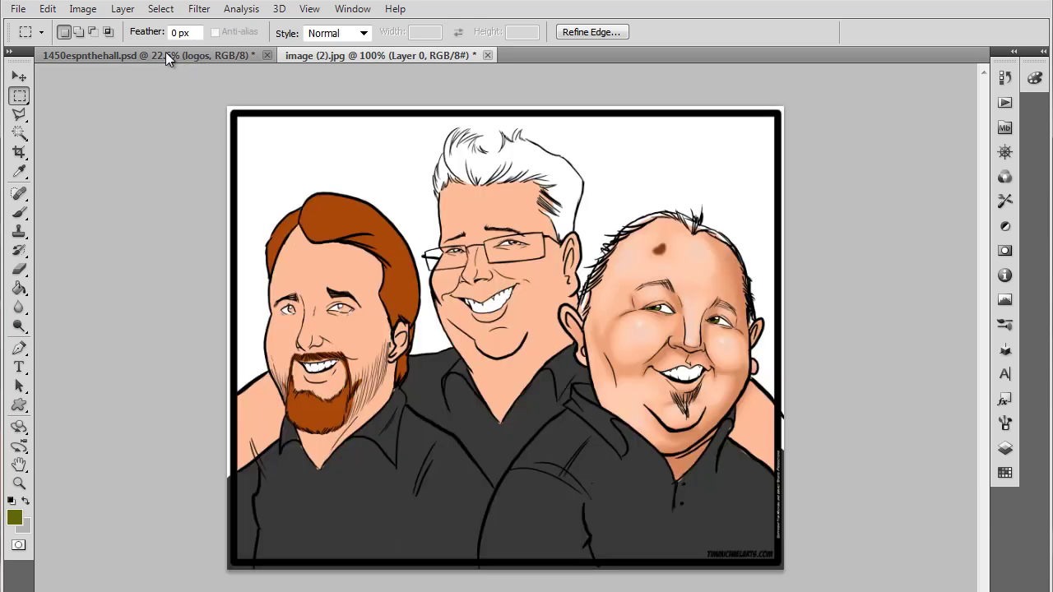
pyautogui.click(165, 53)
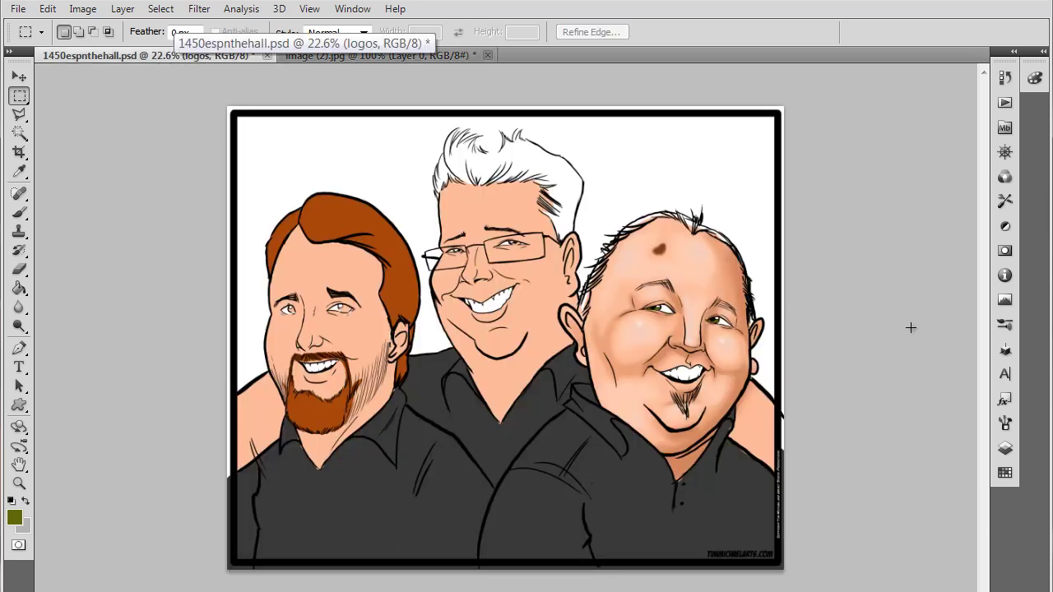
pyautogui.hotkey('ctrl', '+')
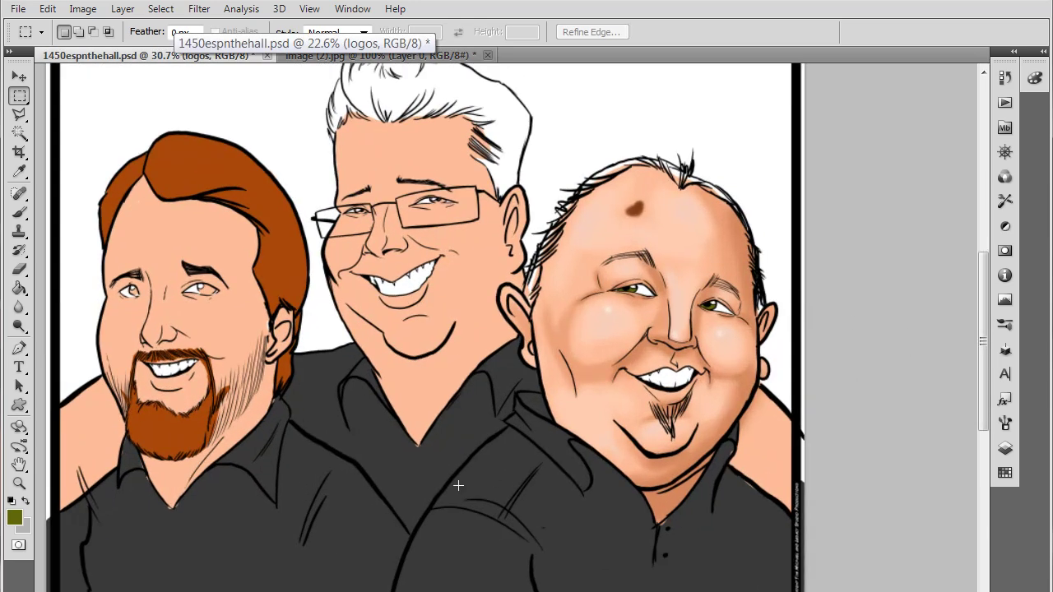
pyautogui.moveTo(442, 487); pyautogui.dragTo(485, 419)
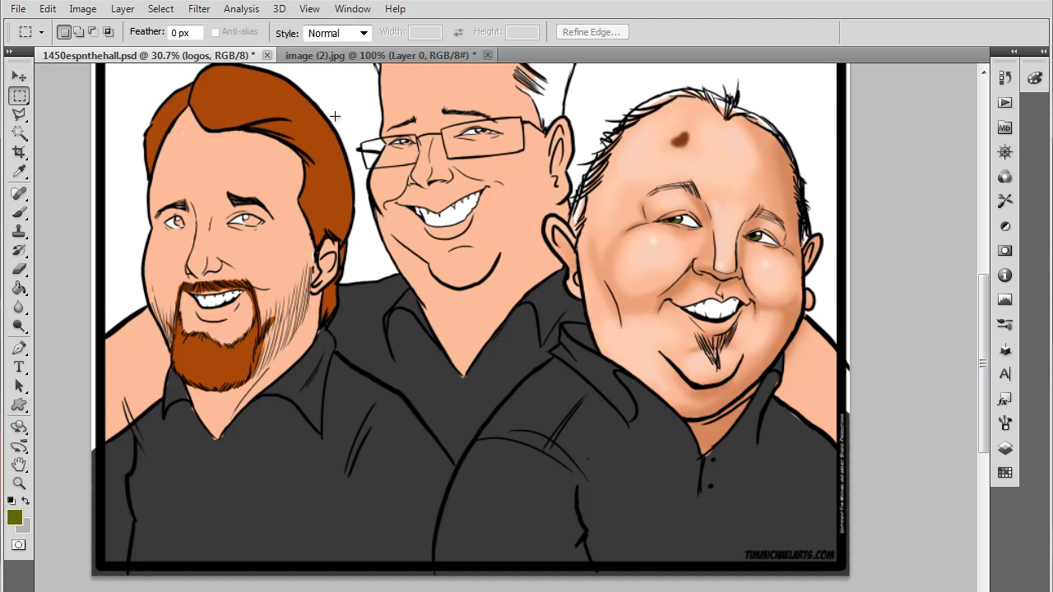
pyautogui.click(1004, 447)
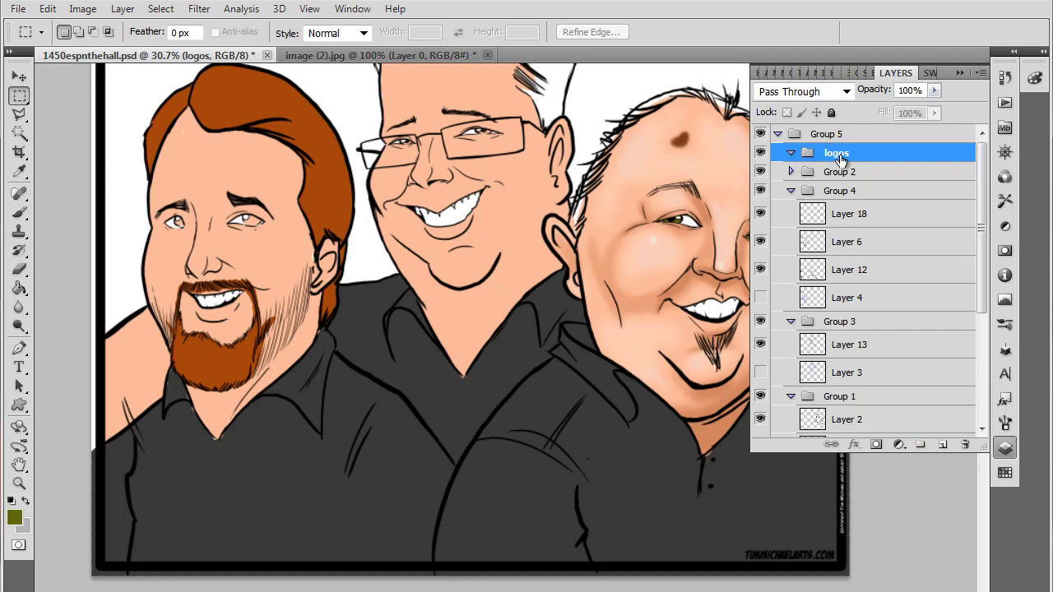
pyautogui.click(941, 445)
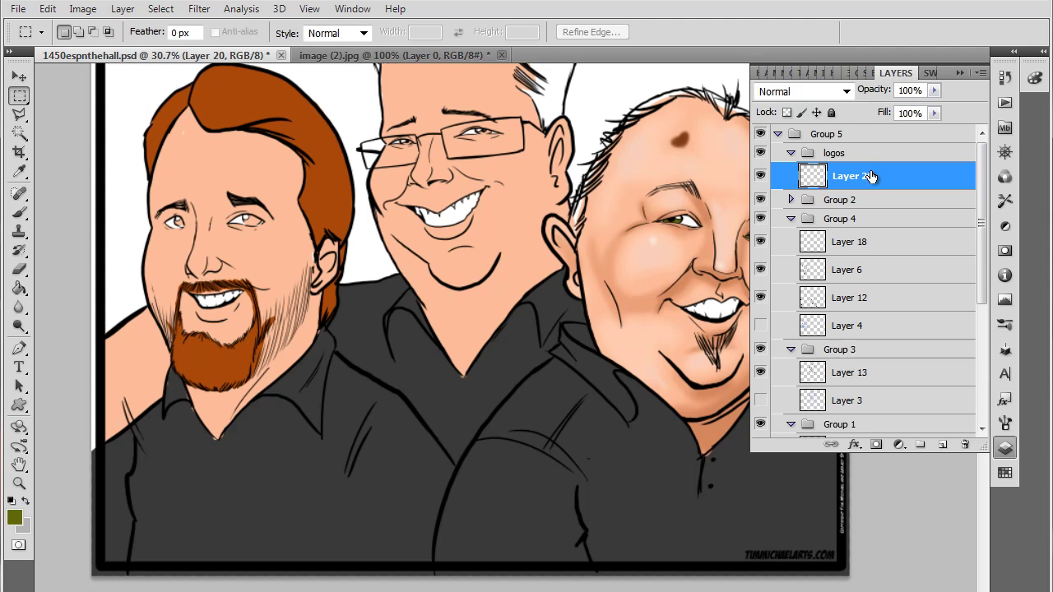
# Paste the copied logo into the new layer and move it onto the lower shirt front of the bearded man.
pyautogui.click(47, 8)
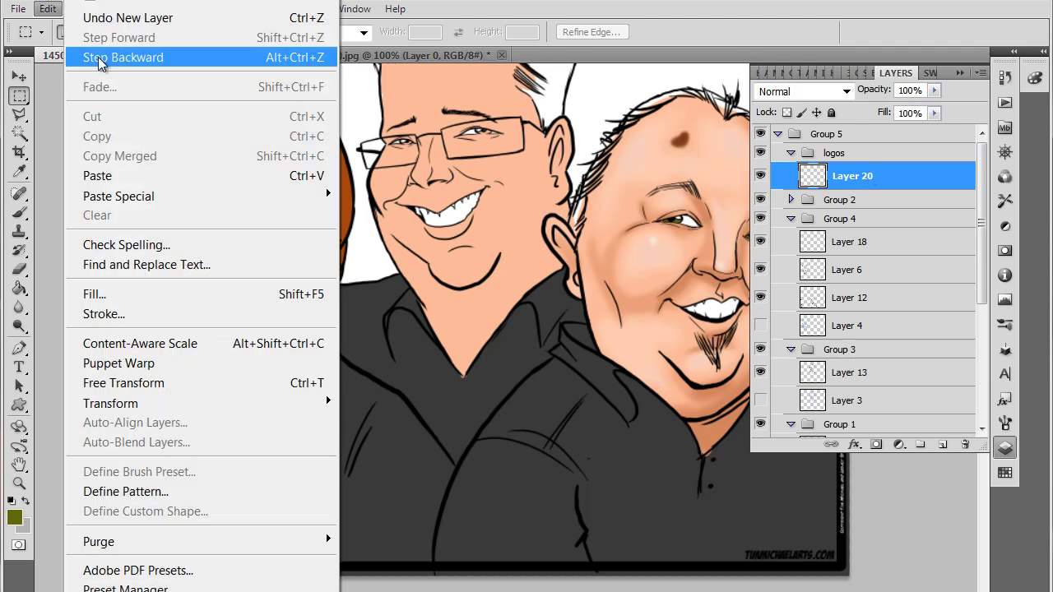
pyautogui.click(97, 175)
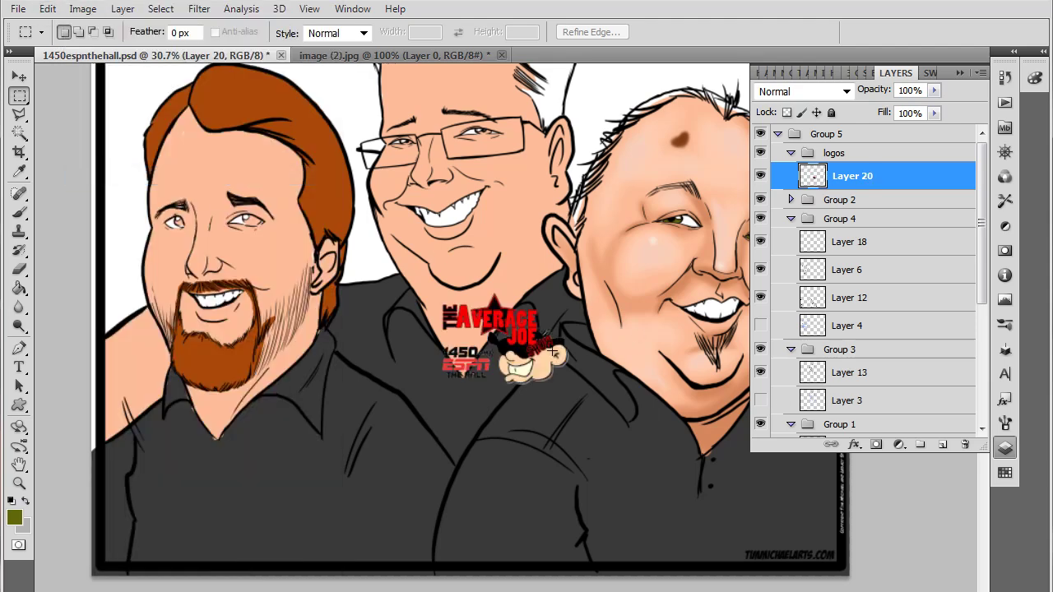
pyautogui.press('v')
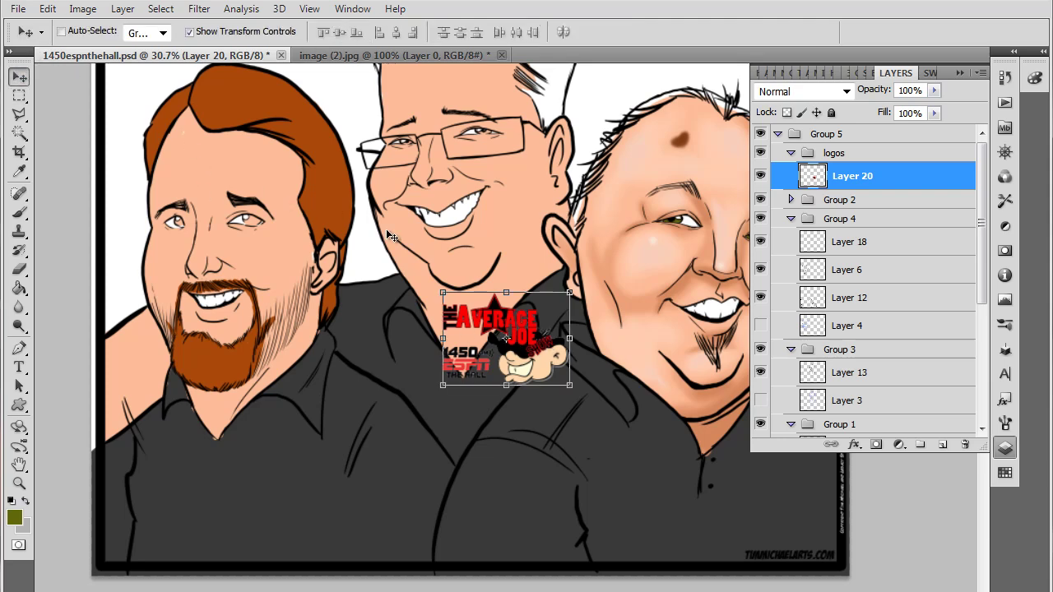
pyautogui.moveTo(494, 333); pyautogui.dragTo(327, 510)
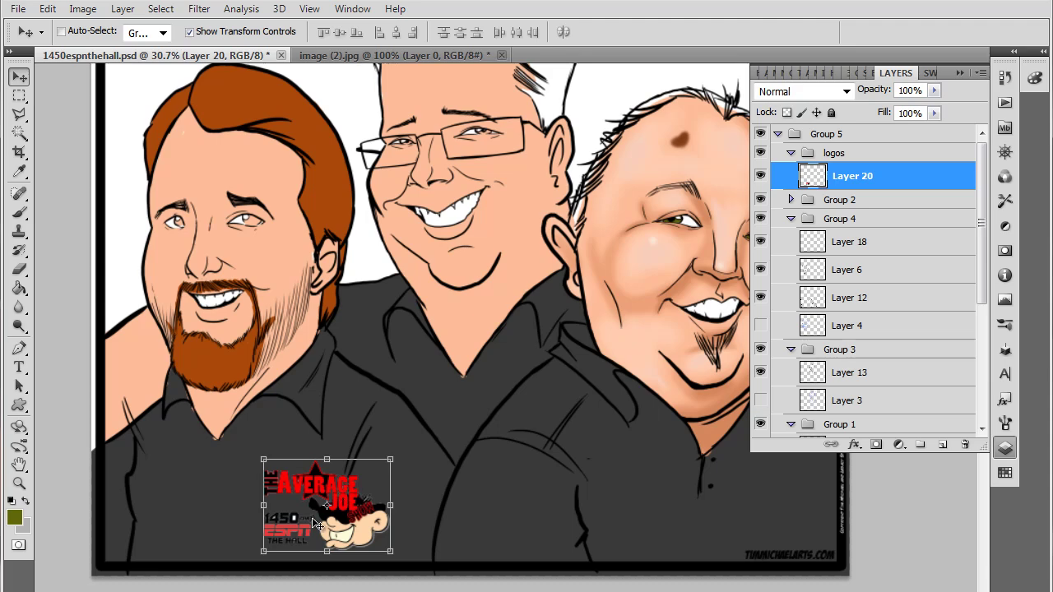
pyautogui.scroll(5, 310, 541)
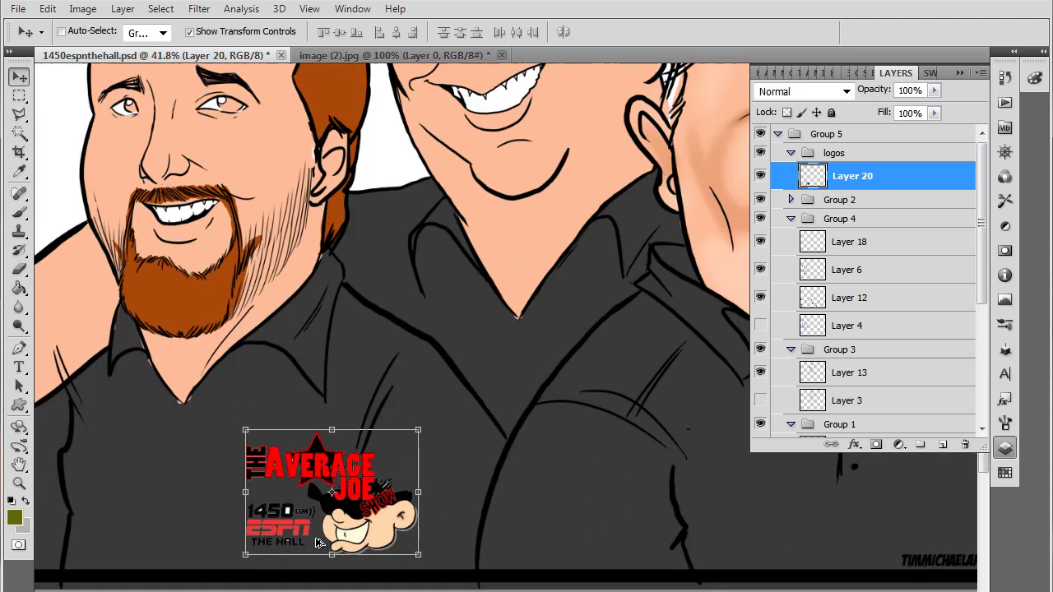
pyautogui.scroll(2, 310, 541)
pyautogui.moveTo(307, 539); pyautogui.dragTo(371, 387)
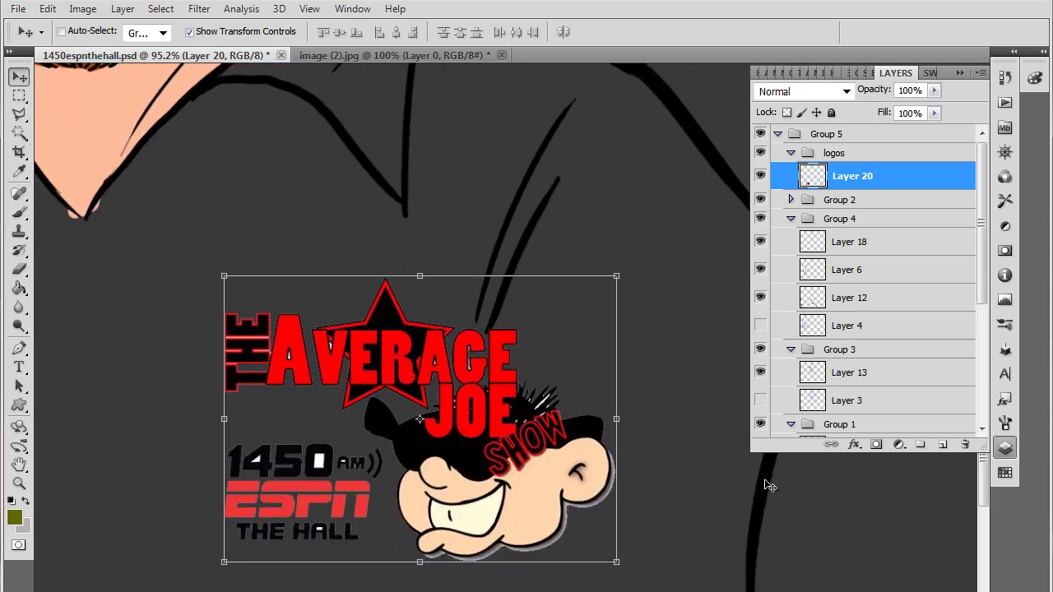
# In image (2).jpg, delete the white areas enclosed by the 4 and the 0 of 1450 using the Magic Wand.
pyautogui.click(416, 55)
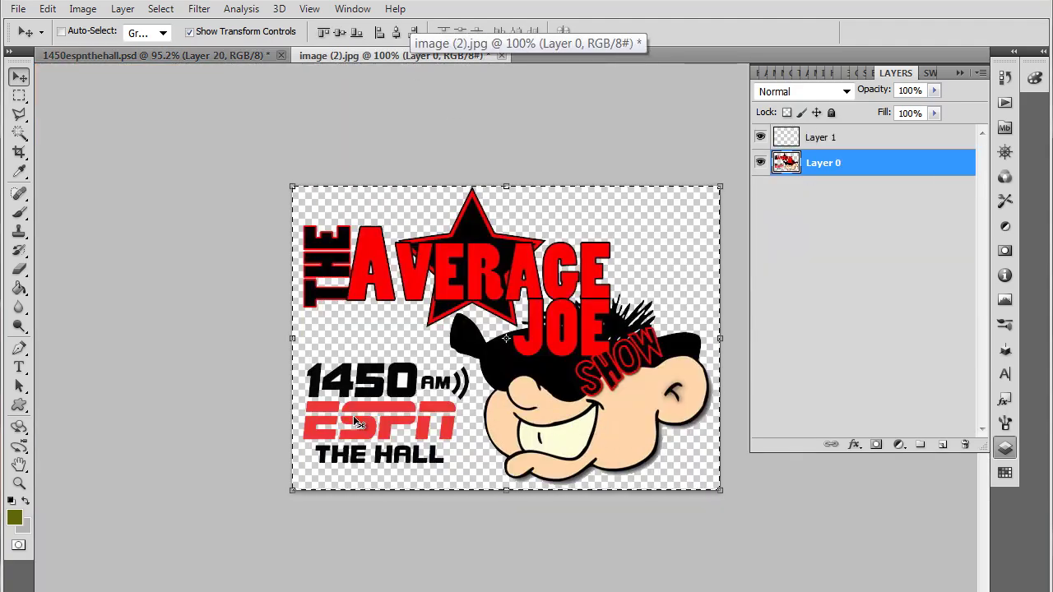
pyautogui.hotkey('ctrl', '+')
pyautogui.scroll(3, 353, 415)
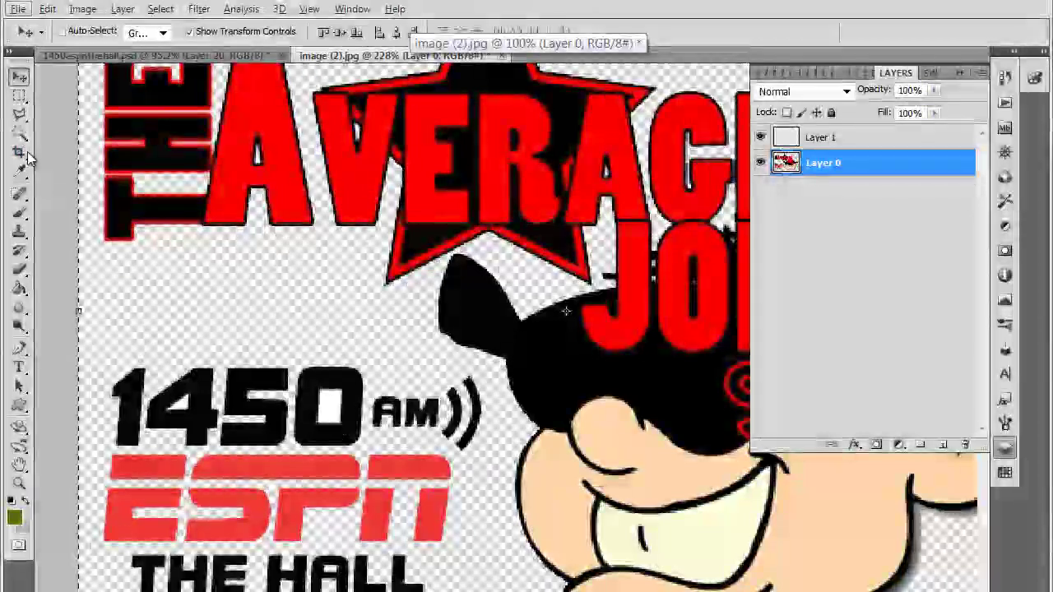
pyautogui.click(20, 132)
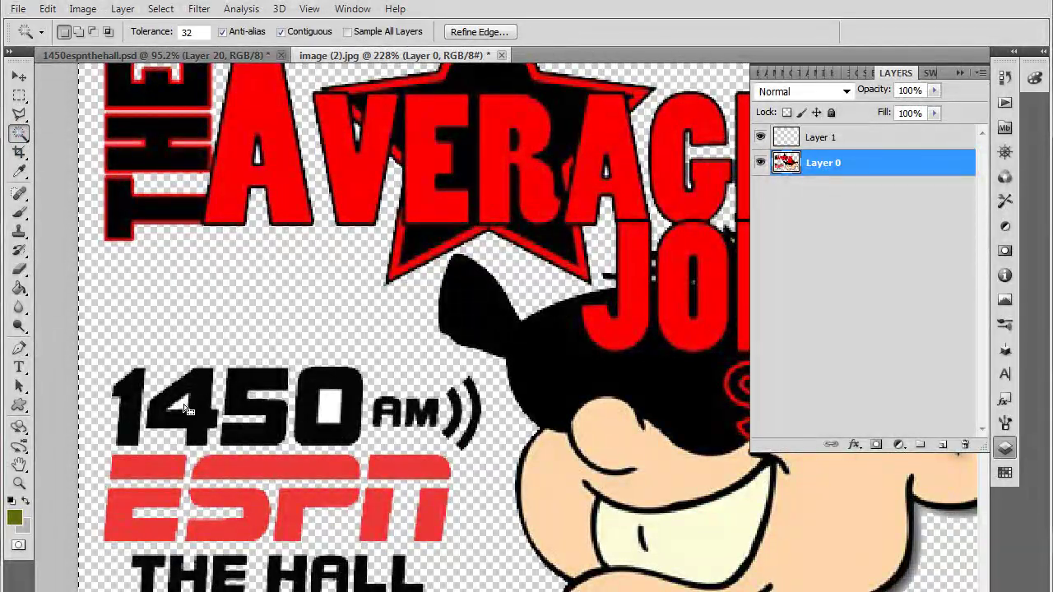
pyautogui.hotkey('ctrl', 'd')
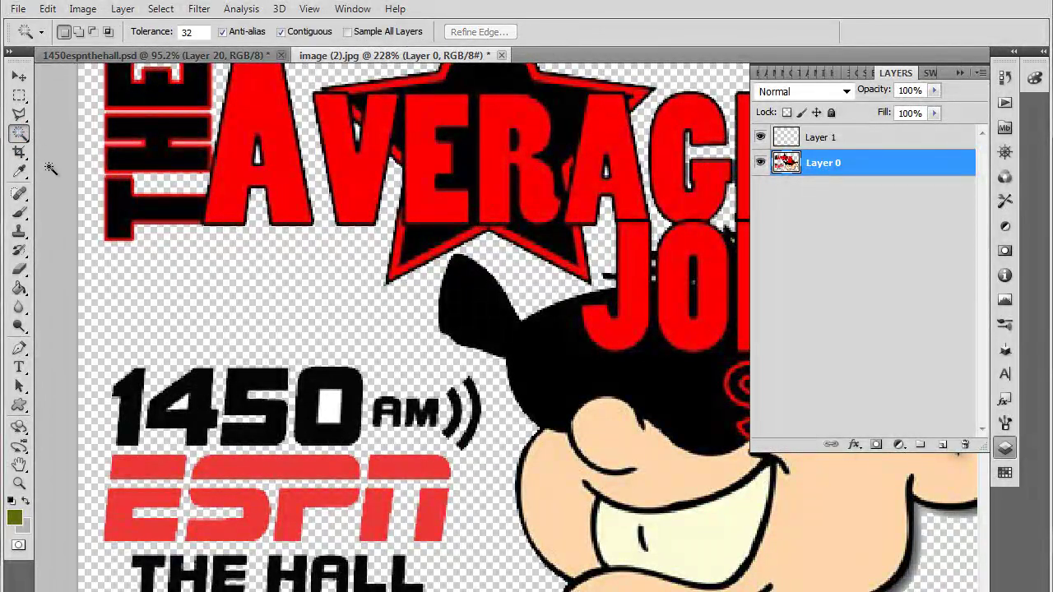
pyautogui.click(182, 402)
pyautogui.keyDown('shift'); pyautogui.click(331, 411); pyautogui.keyUp('shift')
pyautogui.press('Delete')
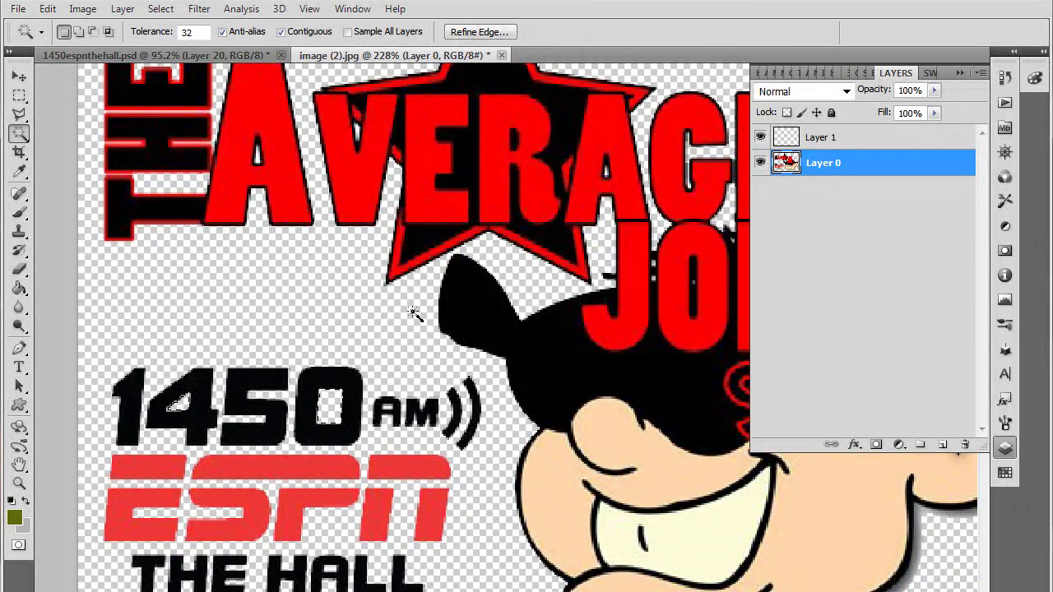
# Remove the leftover white patches in the V and G of AVERAGE and between the hair strands, checking against the artwork file.
pyautogui.click(196, 52)
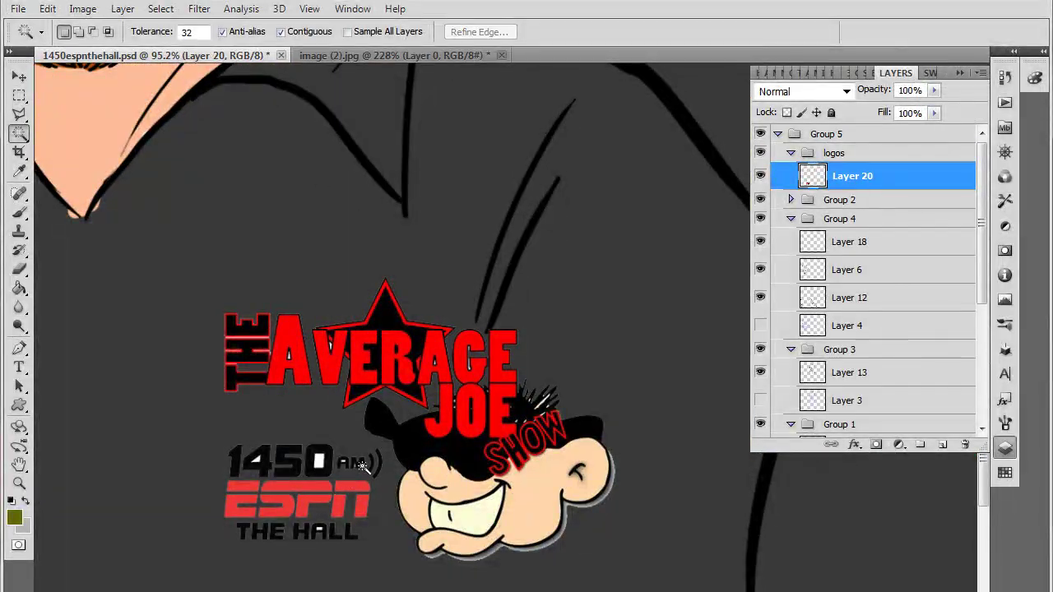
pyautogui.click(315, 54)
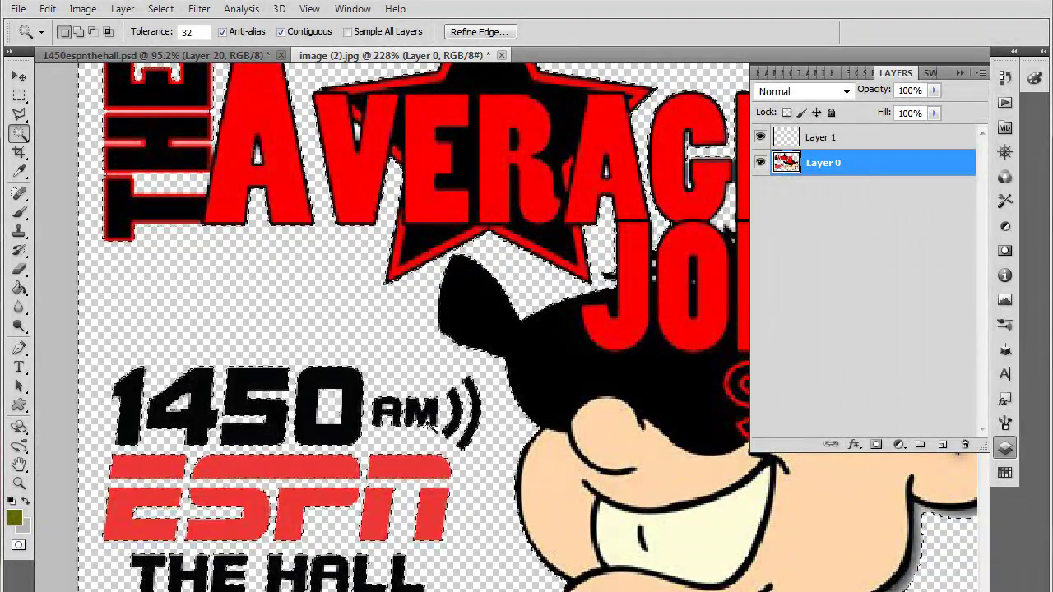
pyautogui.click(134, 392)
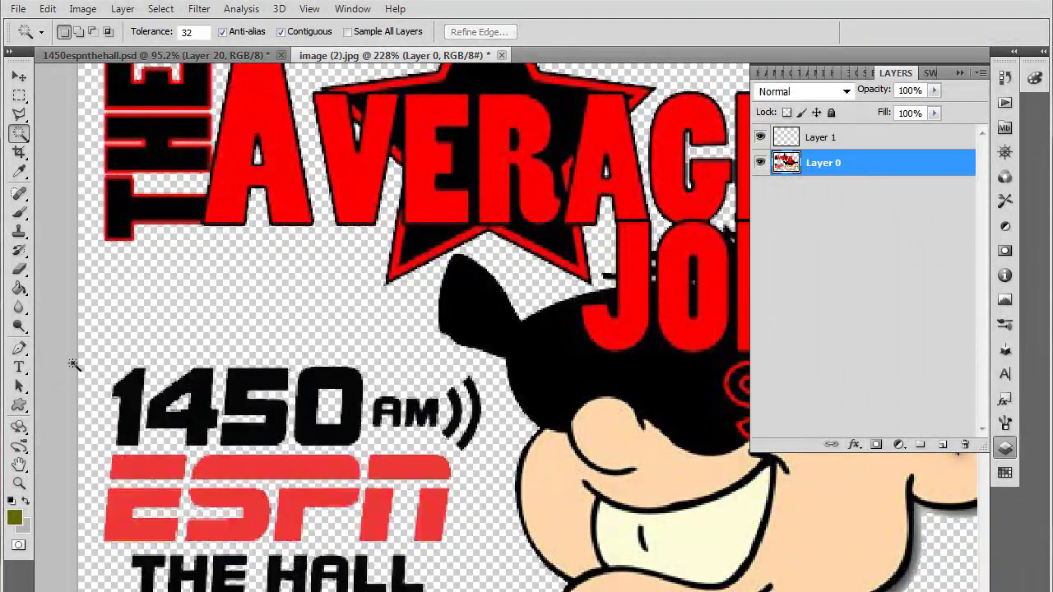
pyautogui.hotkey('ctrl', 'd')
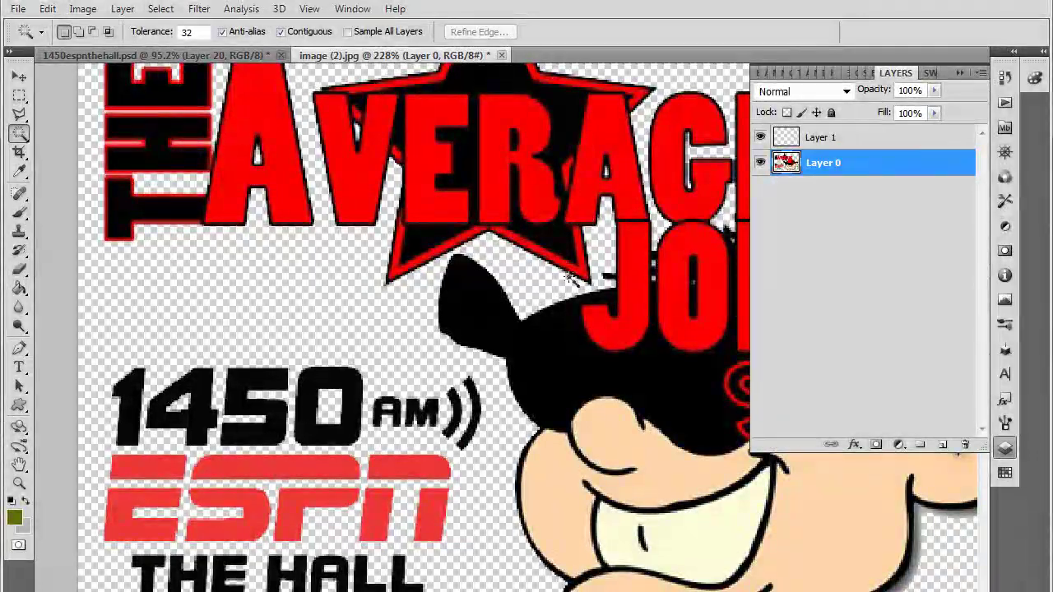
pyautogui.click(359, 136)
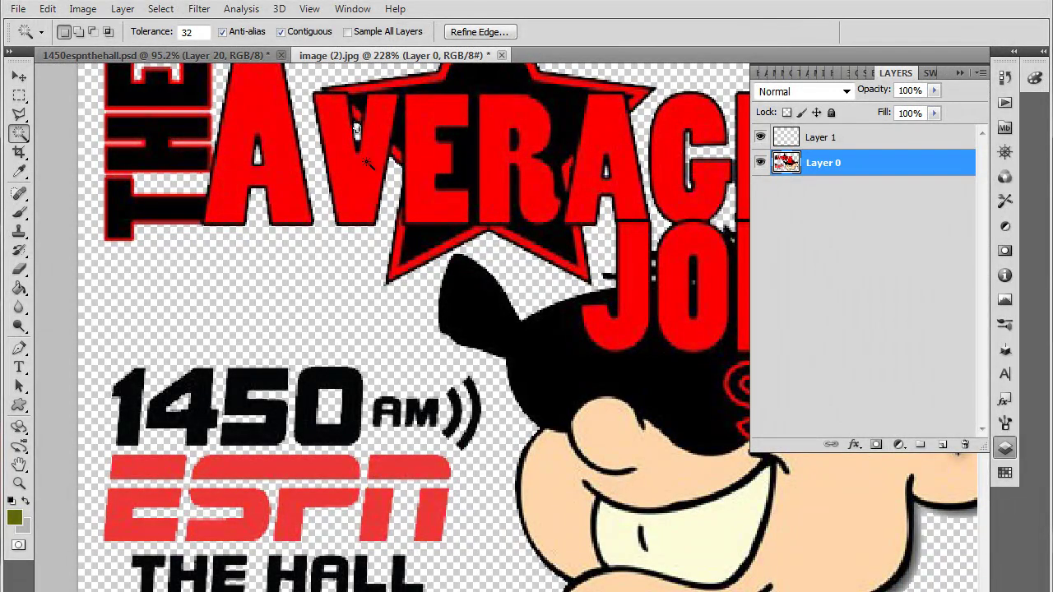
pyautogui.click(211, 52)
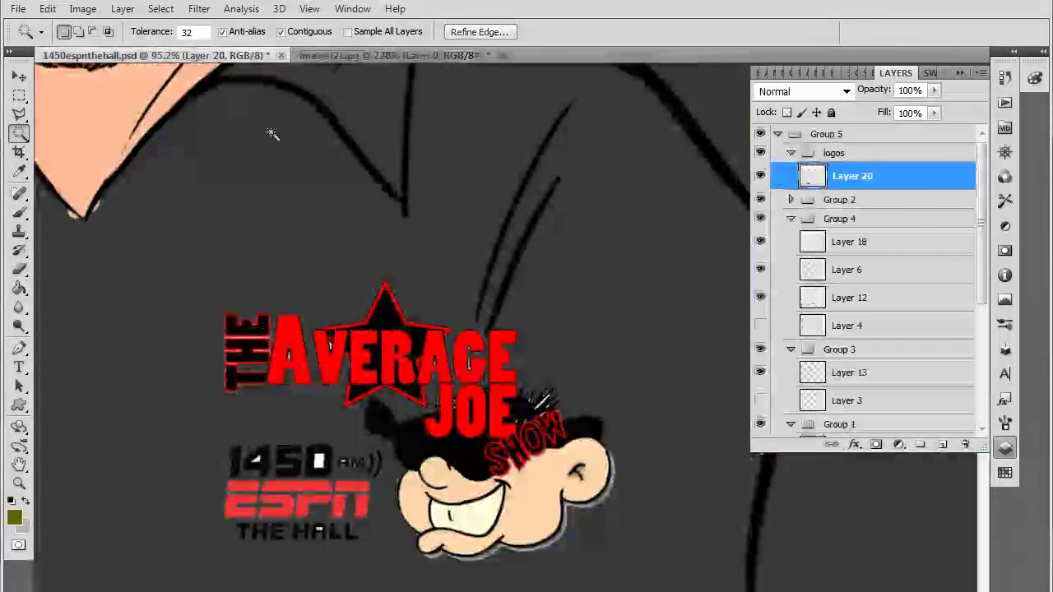
pyautogui.click(353, 53)
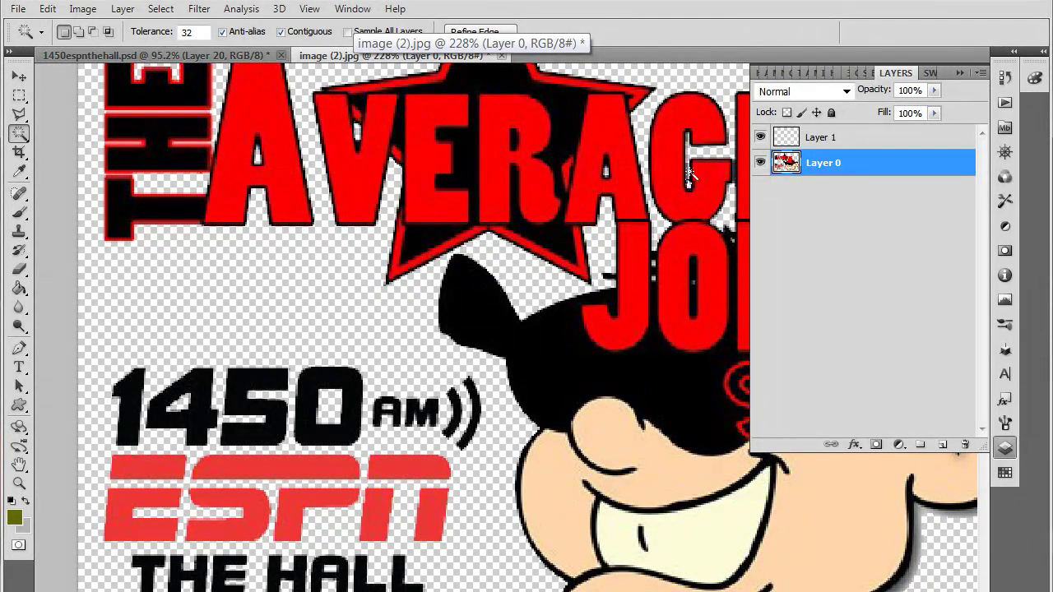
pyautogui.press('shift')
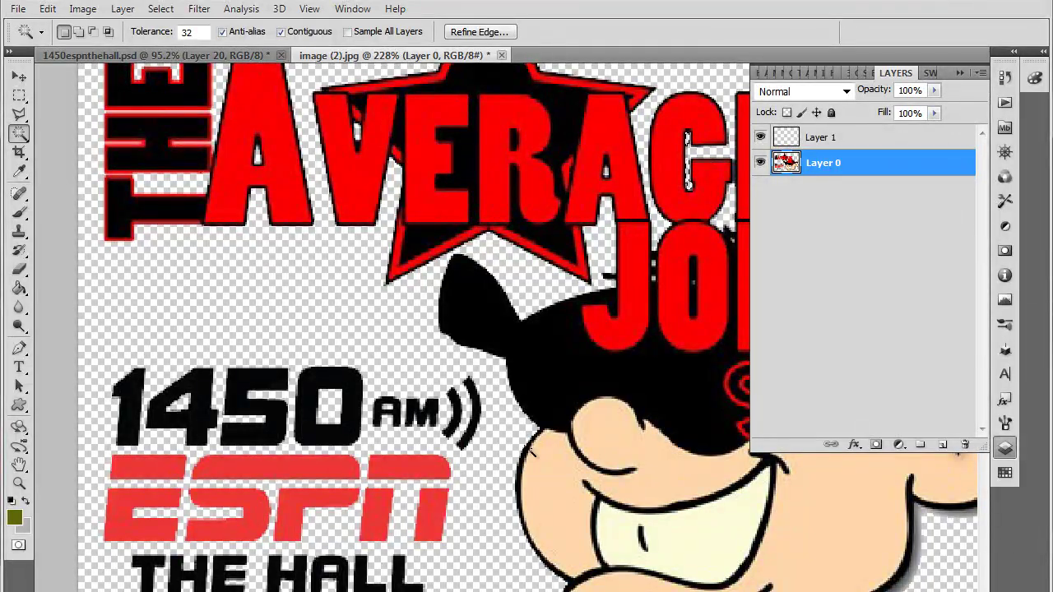
pyautogui.hscroll(5, 387, 329)
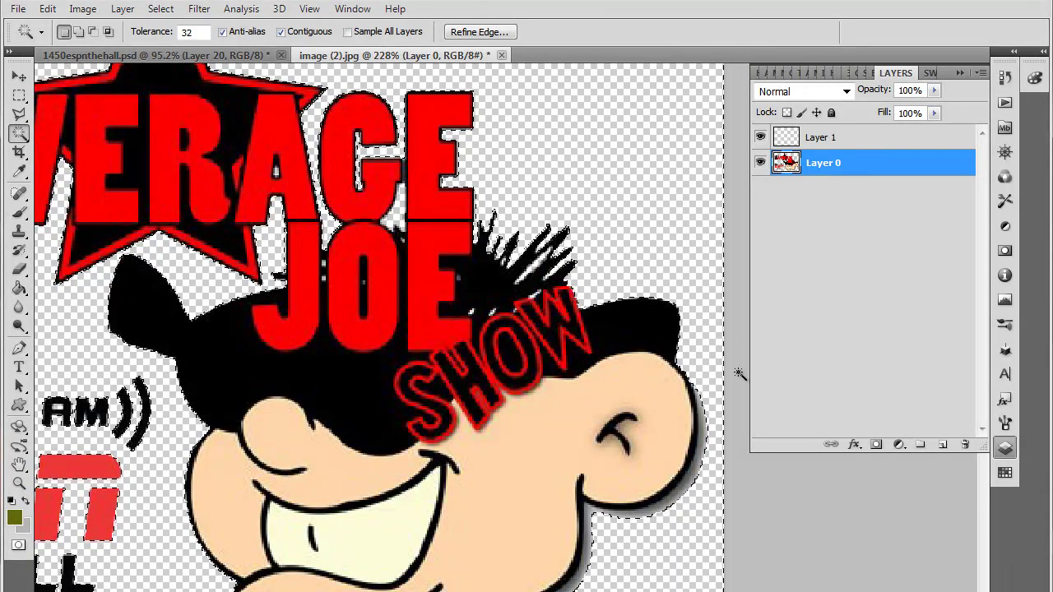
pyautogui.click(750, 402)
pyautogui.scroll(-5, 623, 400)
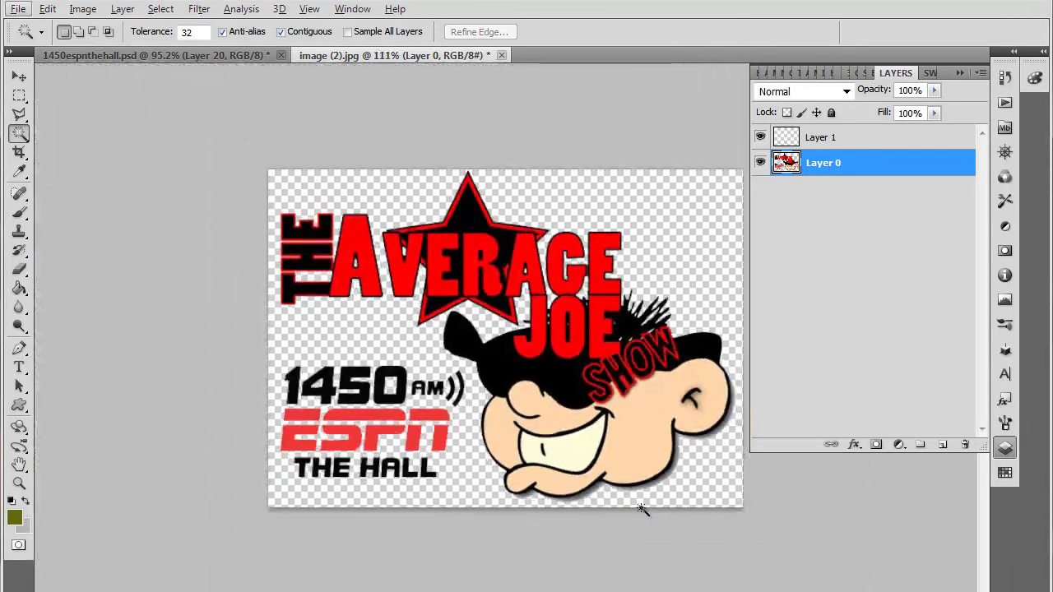
# Compare the logo with the pasted version and clear the white area inside the A of HALL.
pyautogui.scroll(1, 647, 514)
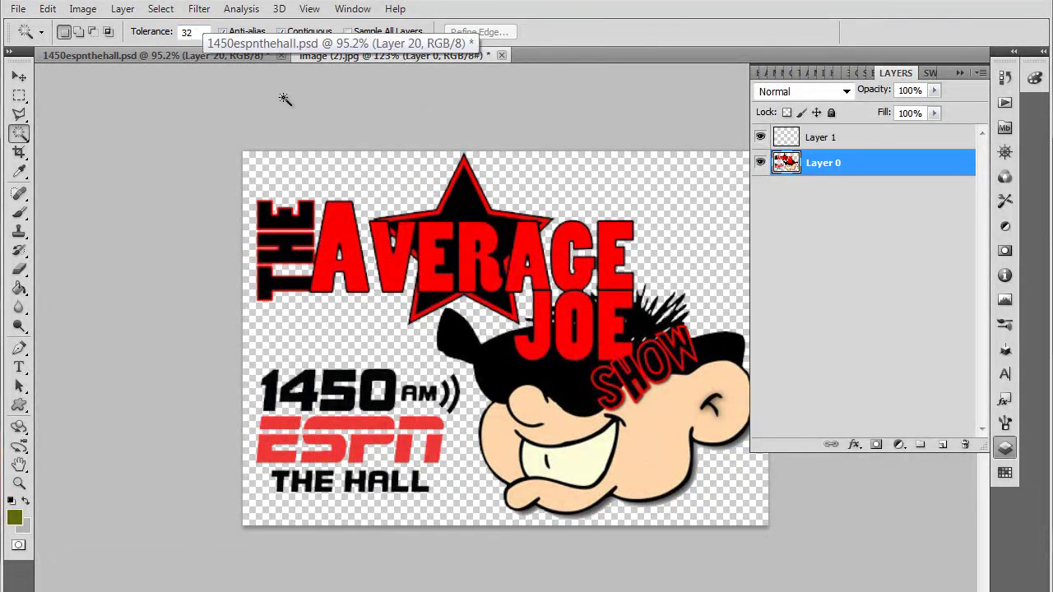
pyautogui.click(234, 55)
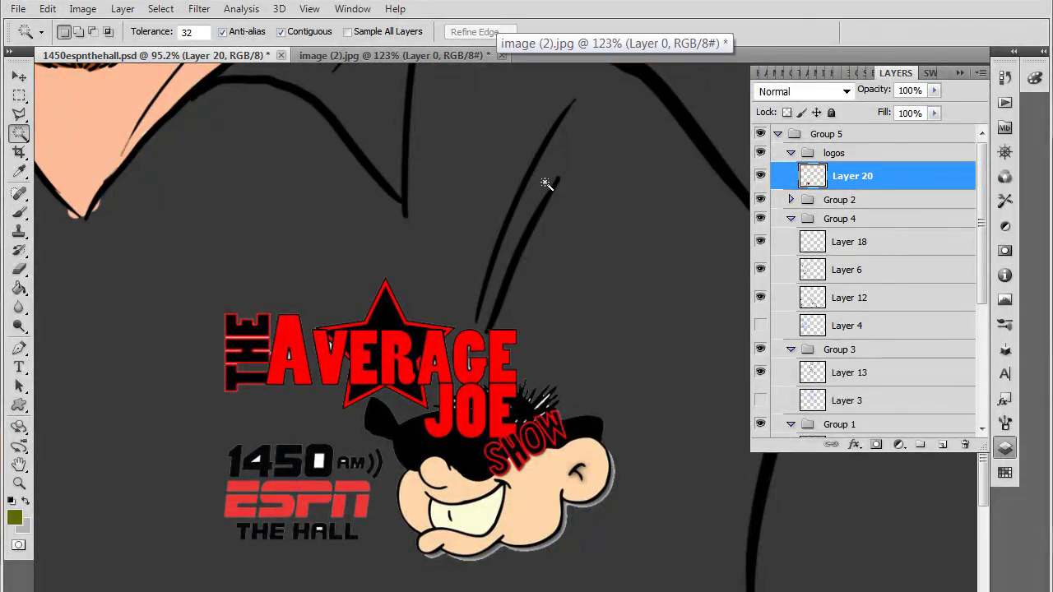
pyautogui.click(370, 56)
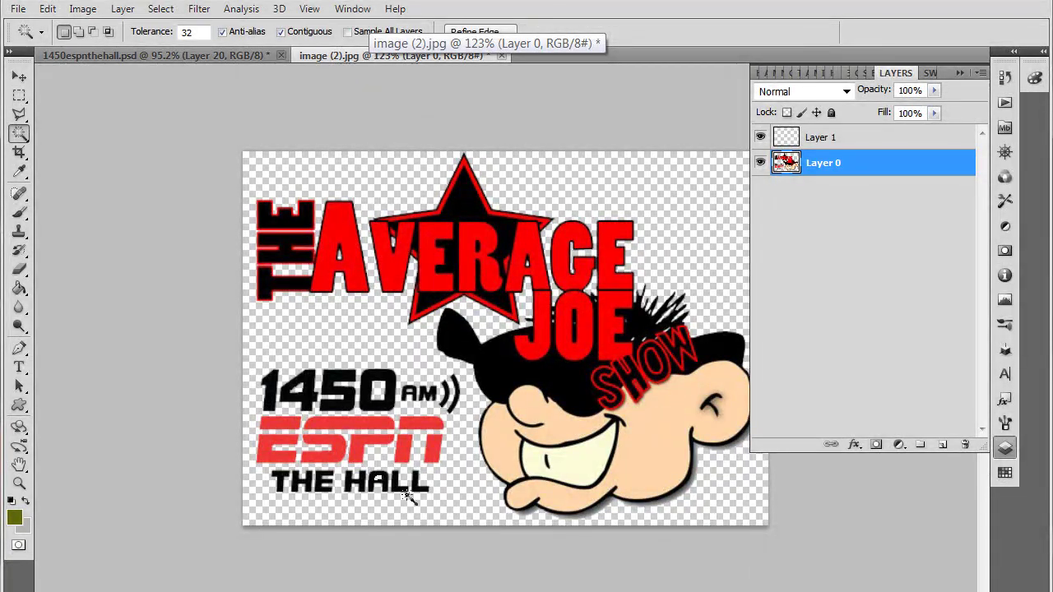
# Select the entire cleaned logo canvas with the Rectangular Marquee and copy it with Copy Merged.
pyautogui.click(20, 77)
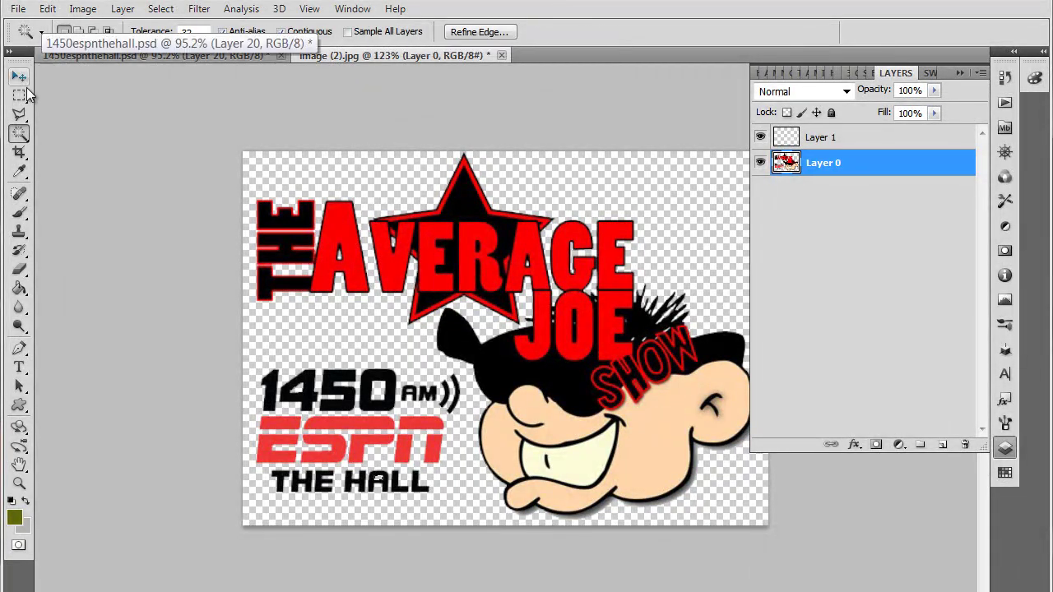
pyautogui.click(19, 96)
pyautogui.moveTo(224, 136); pyautogui.dragTo(907, 580)
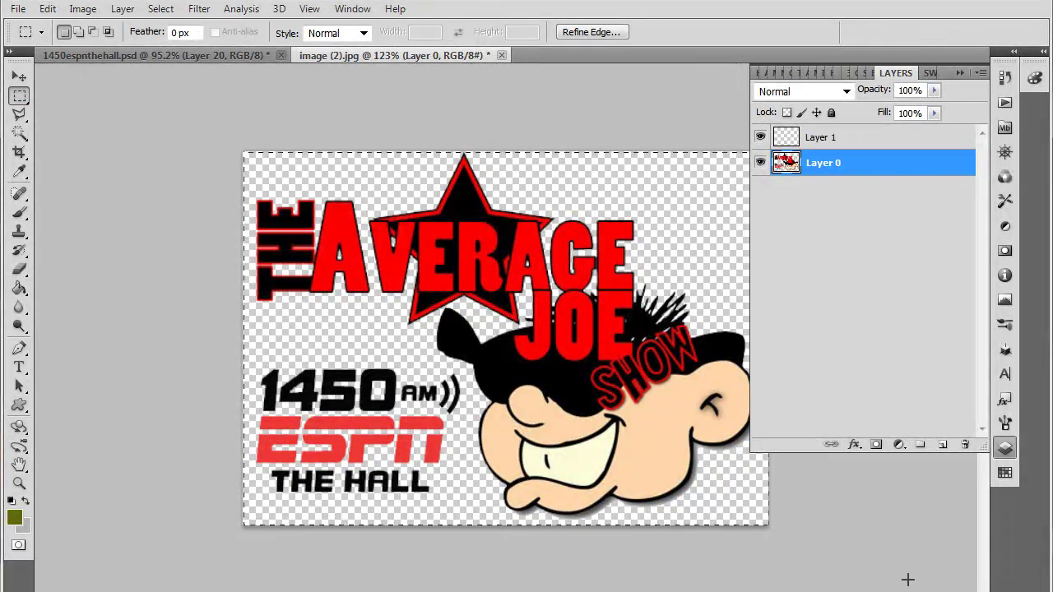
pyautogui.click(47, 8)
pyautogui.click(109, 157)
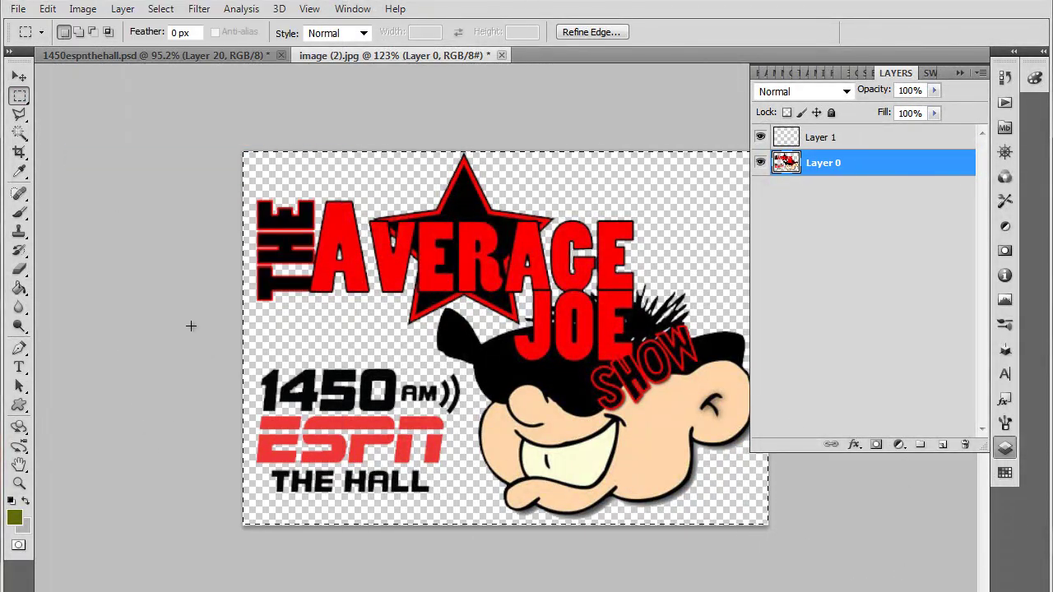
# Switch to 1450espnthehall.psd, delete the old logo layer and add a new empty layer inside the logos group.
pyautogui.click(147, 55)
pyautogui.hotkey('ctrl', 'v')
pyautogui.moveTo(874, 175); pyautogui.dragTo(962, 444)
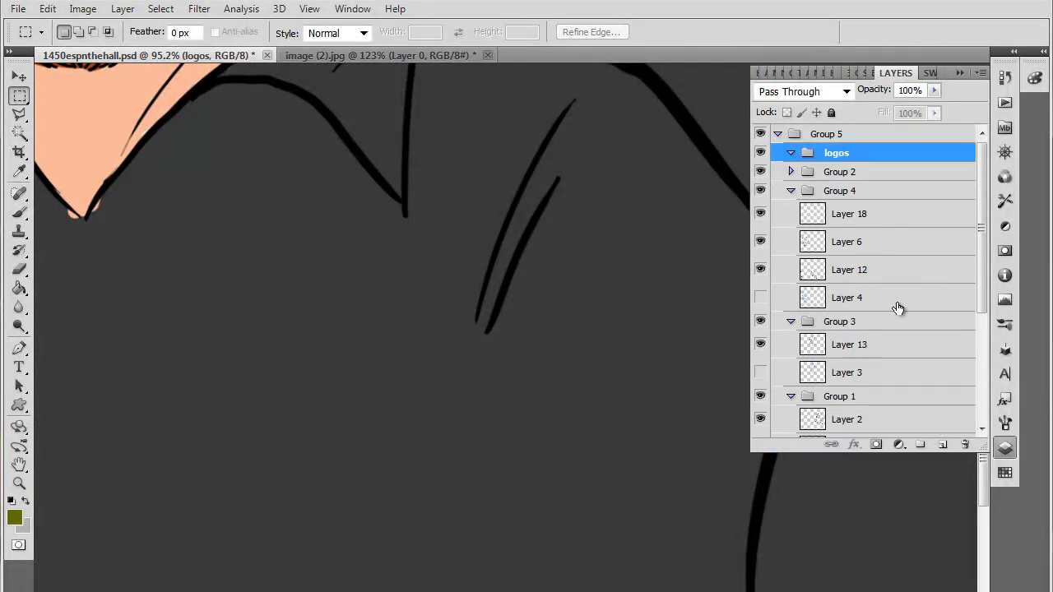
pyautogui.click(939, 445)
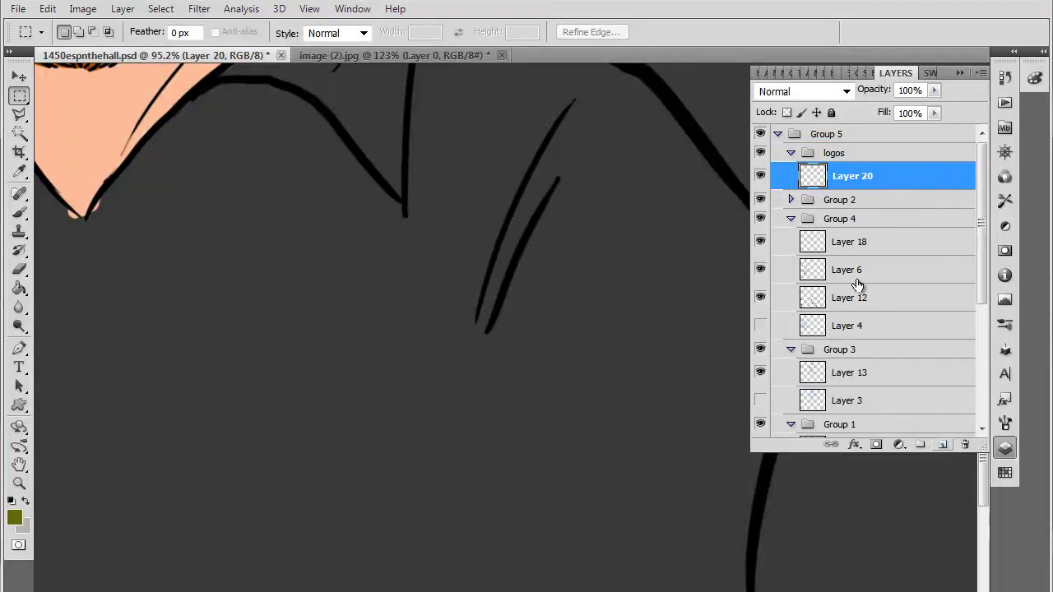
# Paste the cleaned logo into the new layer and move it onto the lower shirt front of the bearded man.
pyautogui.click(48, 8)
pyautogui.click(90, 176)
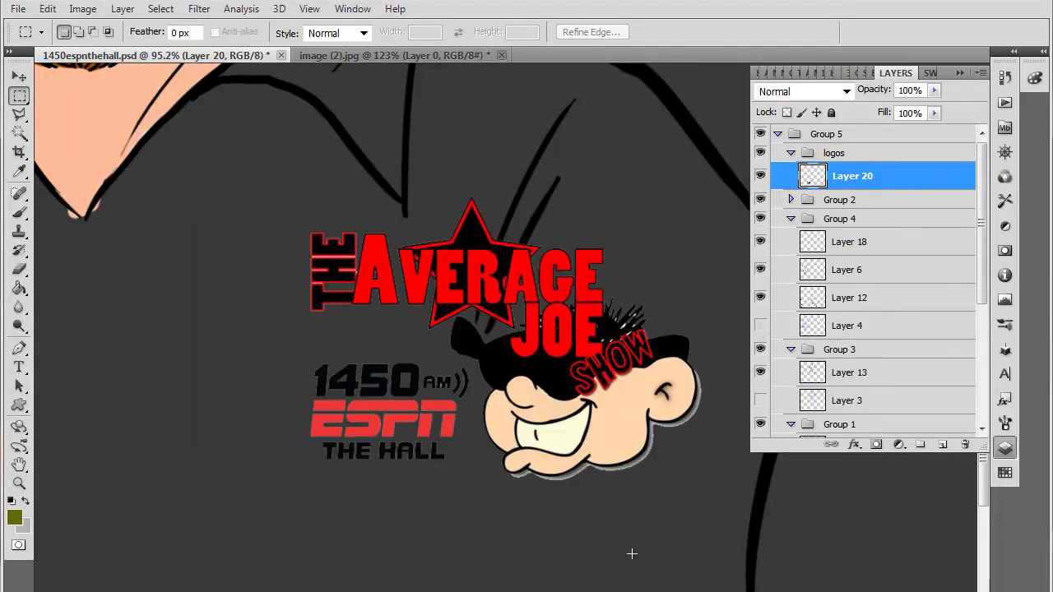
pyautogui.scroll(-4, 614, 552)
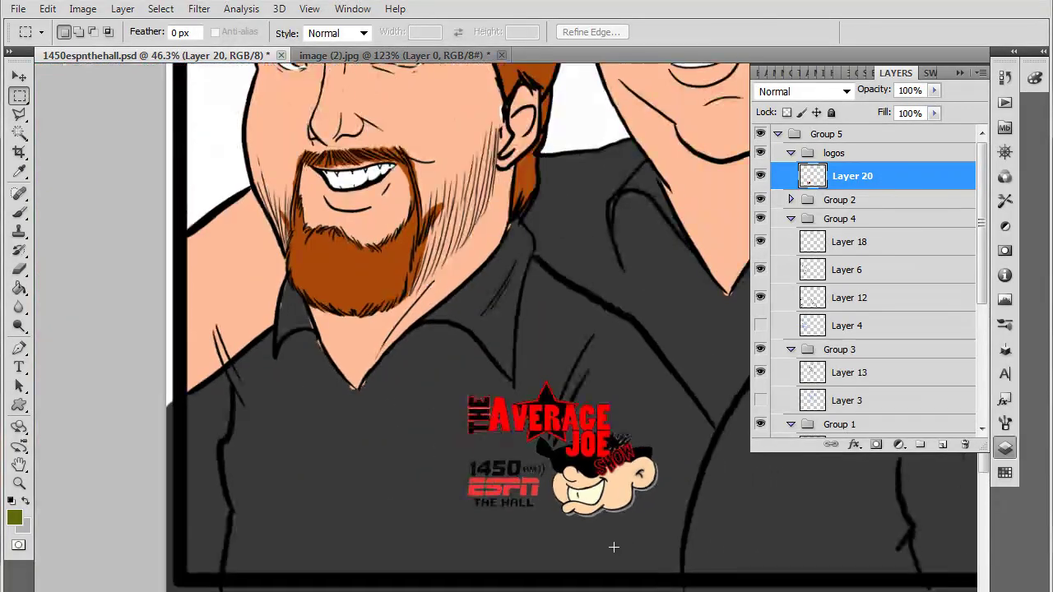
pyautogui.press('v')
pyautogui.moveTo(589, 463); pyautogui.dragTo(513, 514)
# Duplicate the logo layer twice and move the topmost copy onto the shirt of the man with the small goatee.
pyautogui.moveTo(877, 176); pyautogui.dragTo(943, 444)
pyautogui.moveTo(880, 152); pyautogui.dragTo(942, 444)
pyautogui.scroll(-4, 420, 406)
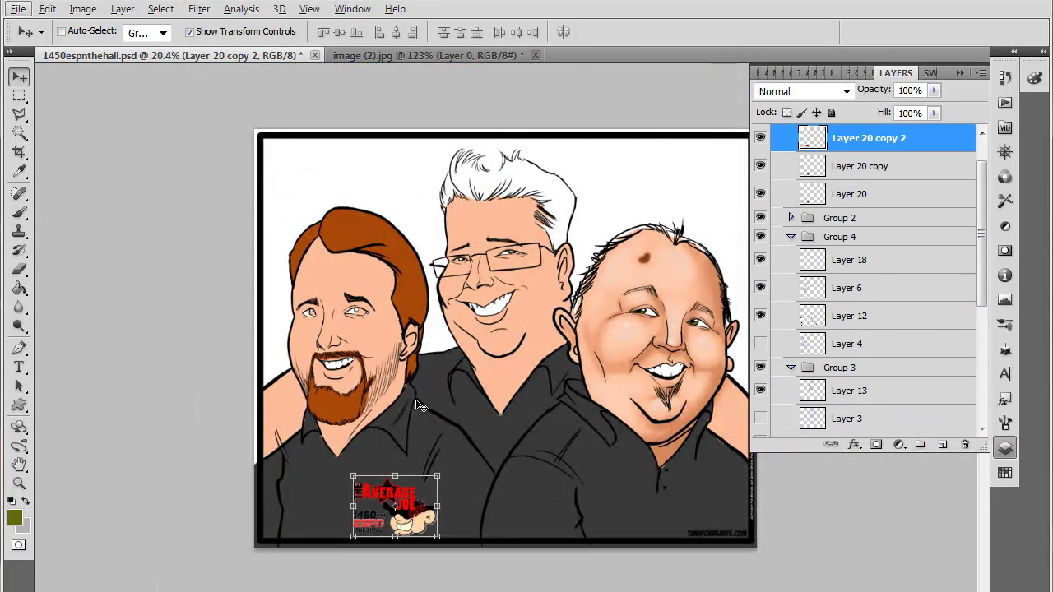
pyautogui.moveTo(408, 500); pyautogui.dragTo(697, 461)
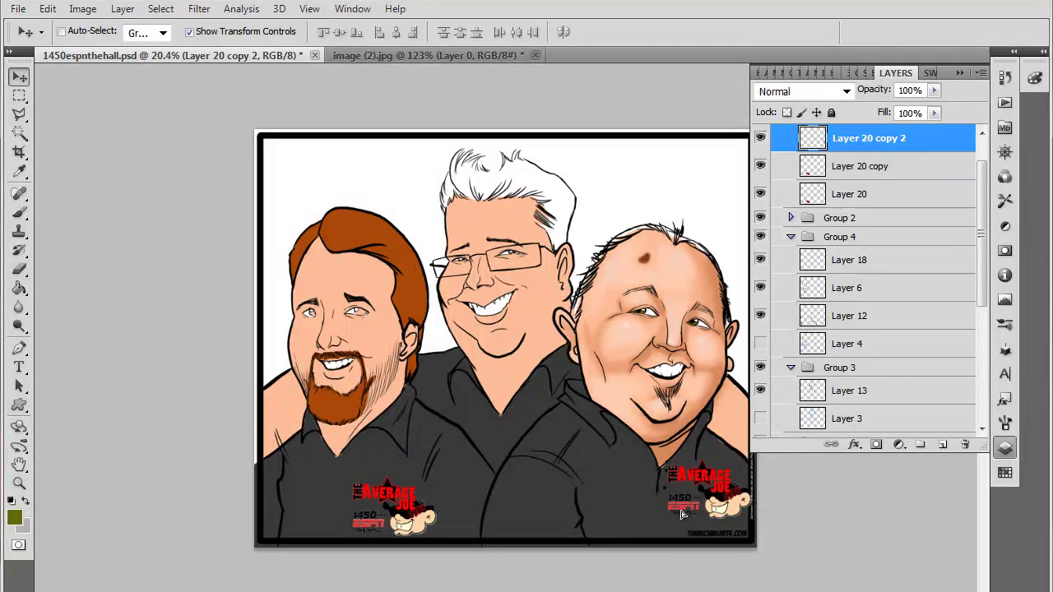
# Move the logo in Layer 20 copy onto the shirt of the white-haired man in the middle.
pyautogui.click(864, 167)
pyautogui.moveTo(425, 513); pyautogui.dragTo(577, 412)
pyautogui.hotkey('ctrl', '-')
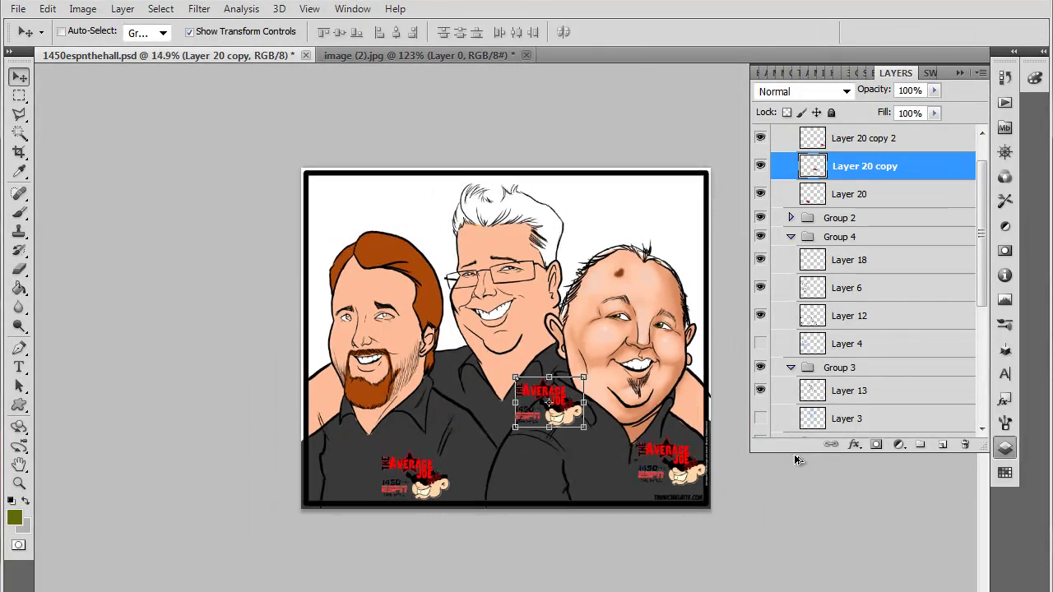
# Scale the bearded man's logo in Layer 20 down to roughly half its size and keep it on his shirt front.
pyautogui.scroll(5, 444, 535)
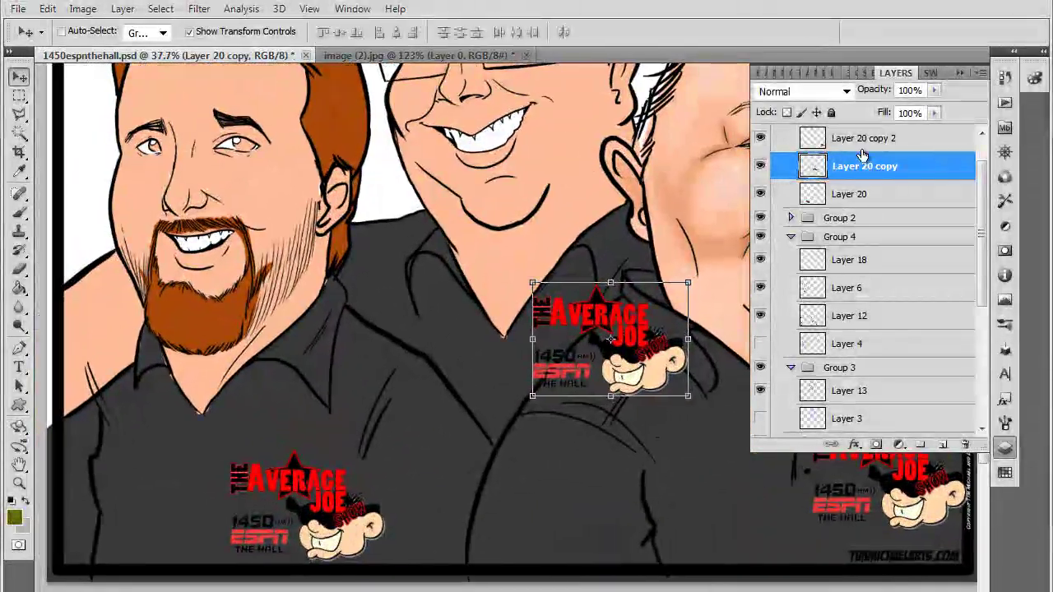
pyautogui.click(855, 194)
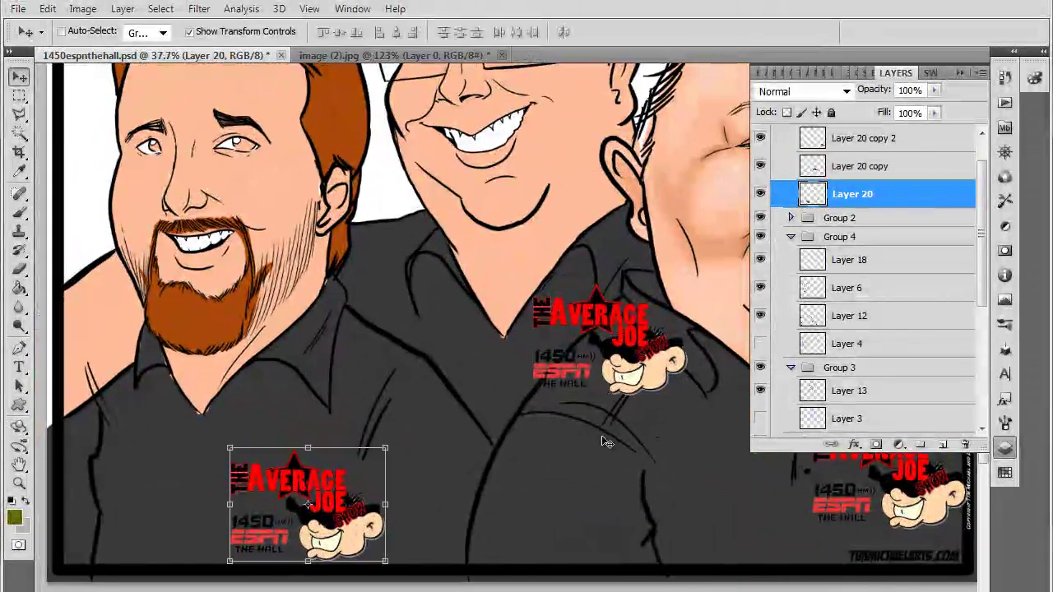
pyautogui.moveTo(236, 444); pyautogui.dragTo(304, 502)
pyautogui.moveTo(368, 549); pyautogui.dragTo(318, 507)
pyautogui.moveTo(593, 317); pyautogui.dragTo(596, 284)
pyautogui.press('Return')
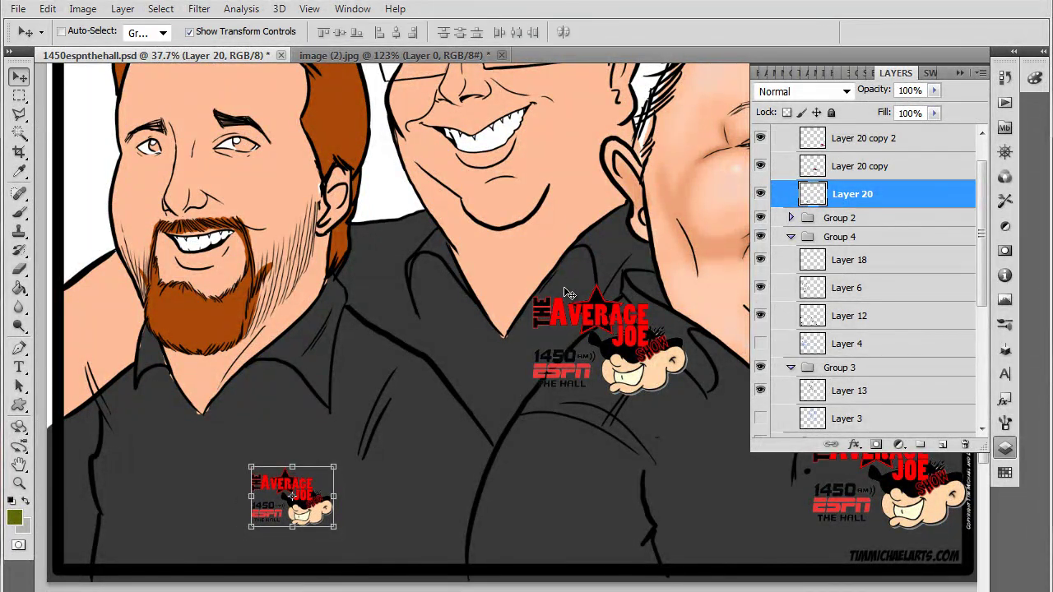
pyautogui.click(872, 166)
pyautogui.moveTo(529, 277); pyautogui.dragTo(644, 338)
pyautogui.moveTo(671, 383); pyautogui.dragTo(416, 489)
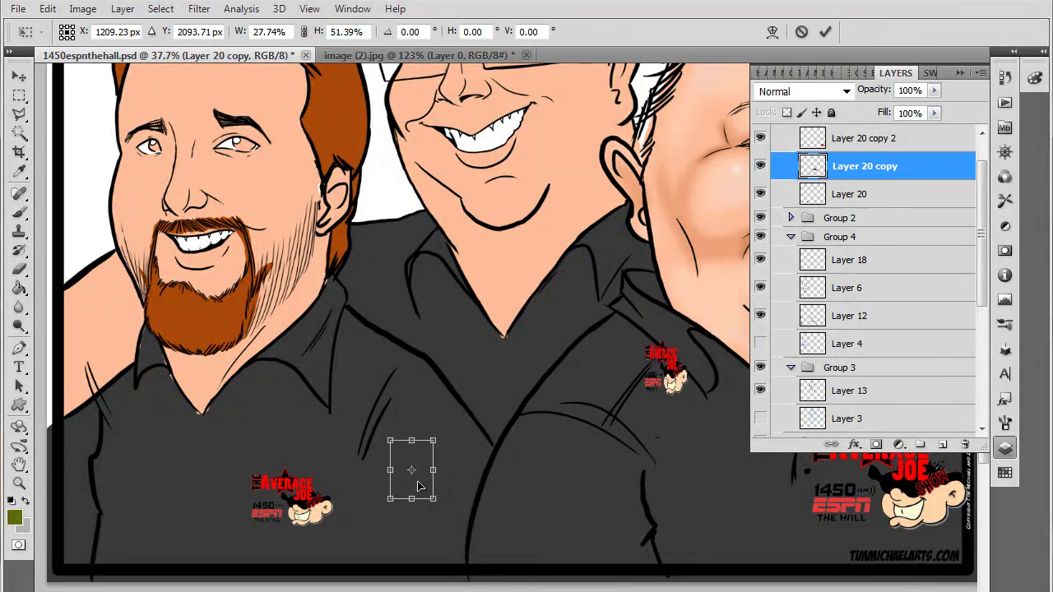
pyautogui.press('Return')
pyautogui.hotkey('ctrl', 'z')
pyautogui.hotkey('alt', '[')
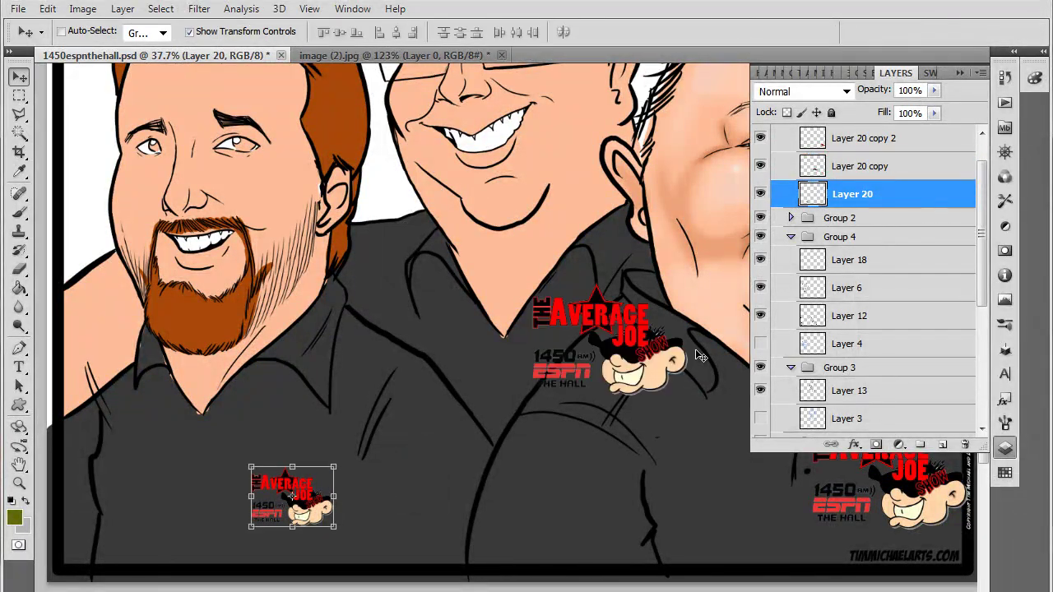
# Scale the white-haired man's logo in Layer 20 copy to 42.33% and place it beside his collar, overlapping the front man's shoulder line.
pyautogui.click(839, 168)
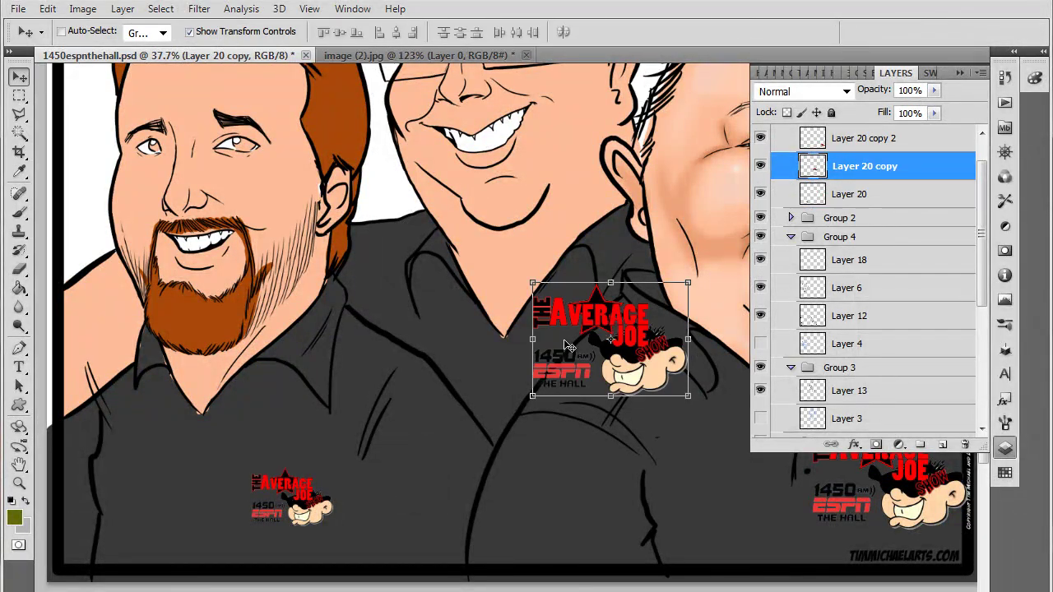
pyautogui.moveTo(530, 281); pyautogui.dragTo(601, 360)
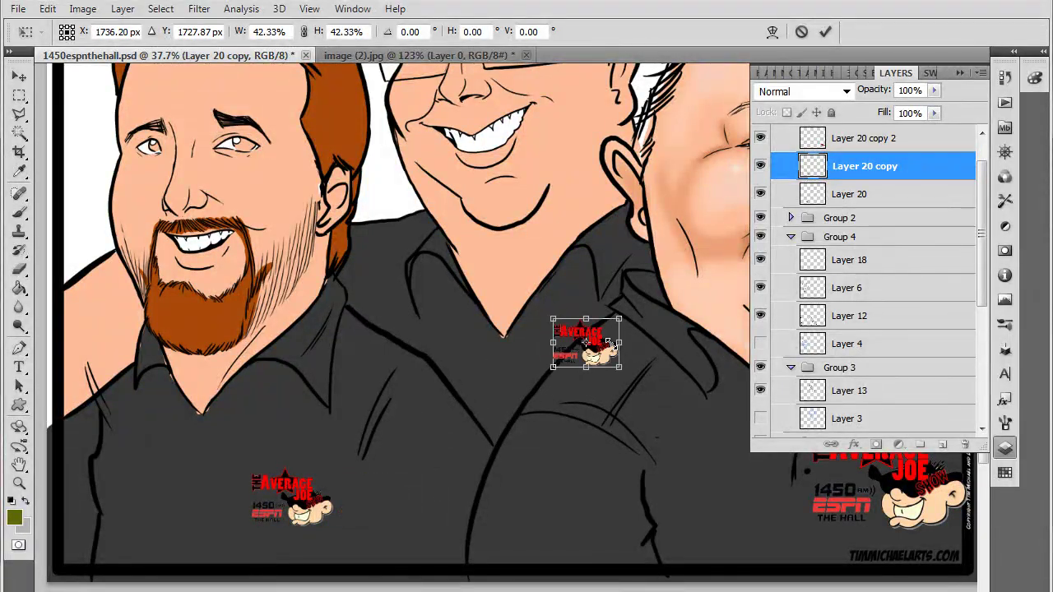
pyautogui.moveTo(657, 499); pyautogui.dragTo(499, 484)
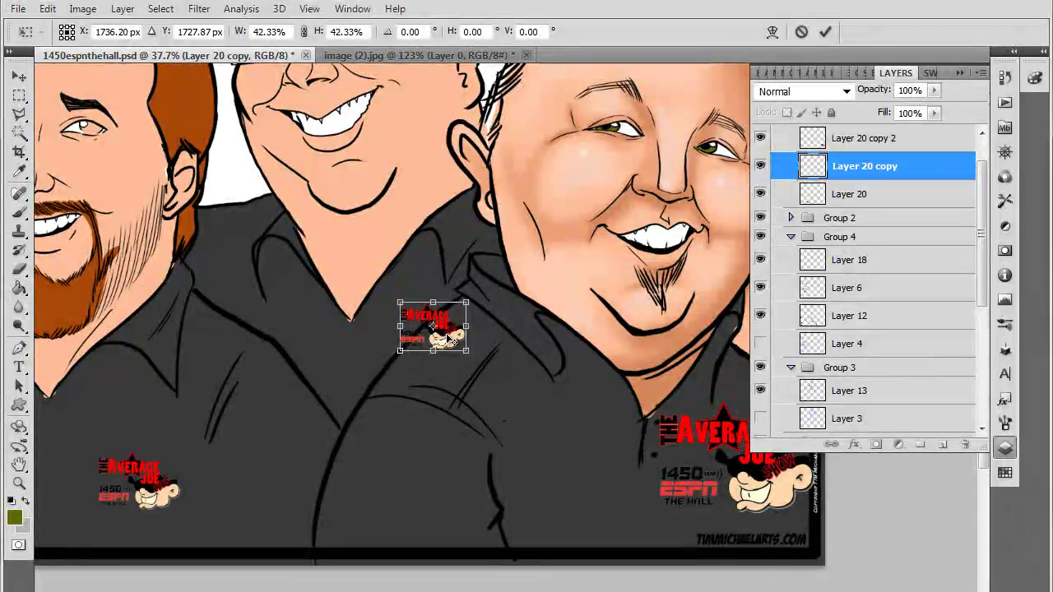
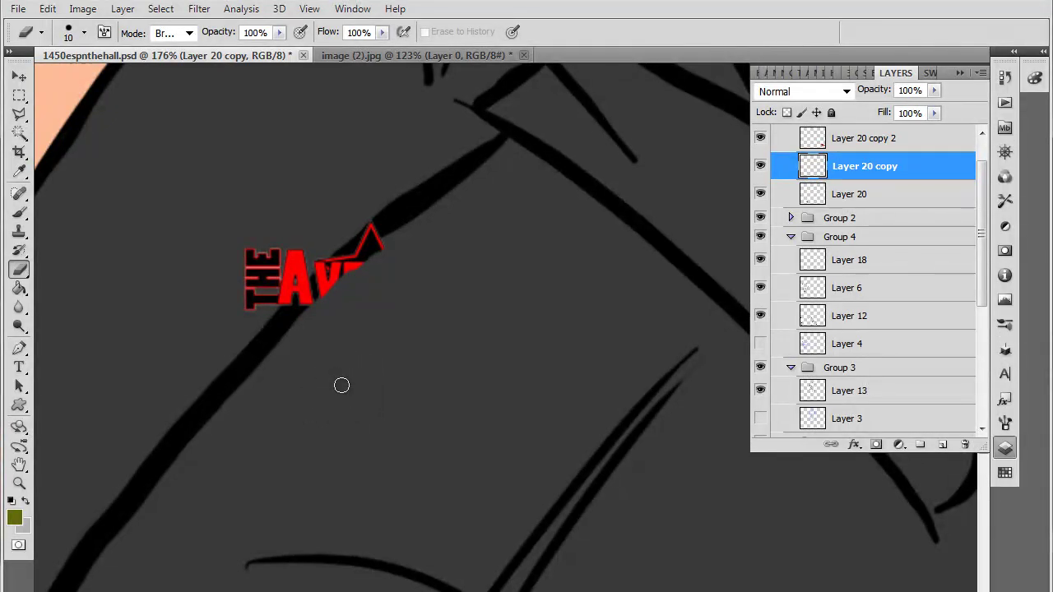
# Erase the part of the Layer 20 copy logo that overlaps the front man's shoulder, following the black shoulder outline.
pyautogui.moveTo(400, 231)
pyautogui.mouseDown()
pyautogui.moveTo(346, 275)
pyautogui.moveTo(374, 240)
pyautogui.moveTo(294, 318)
pyautogui.moveTo(370, 238)
pyautogui.mouseUp()
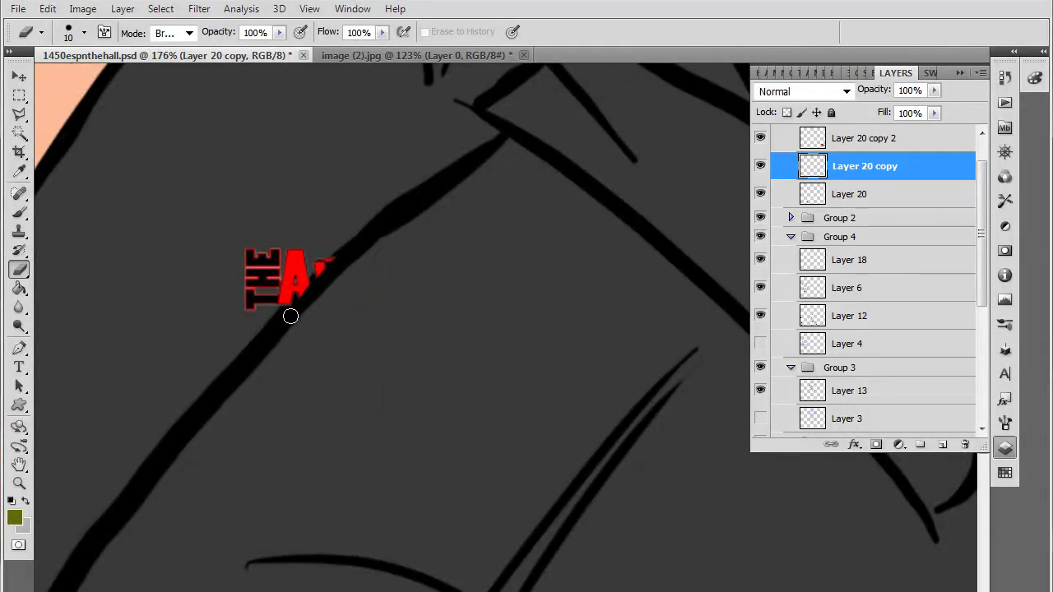
pyautogui.moveTo(291, 316)
pyautogui.mouseDown()
pyautogui.moveTo(305, 275)
pyautogui.moveTo(340, 253)
pyautogui.mouseUp()
pyautogui.moveTo(345, 267)
pyautogui.mouseDown()
pyautogui.moveTo(283, 320)
pyautogui.moveTo(275, 315)
pyautogui.moveTo(289, 303)
pyautogui.mouseUp()
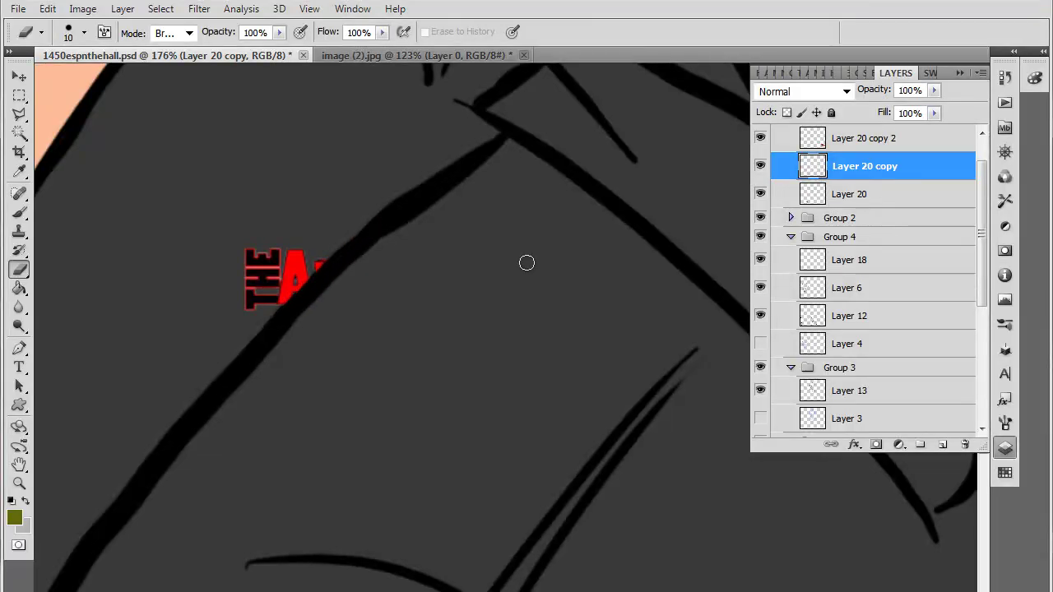
# Scale the logo in Layer 20 copy 2 on the goateed man's shirt down proportionally to 57.20%.
pyautogui.scroll(-6, 658, 428)
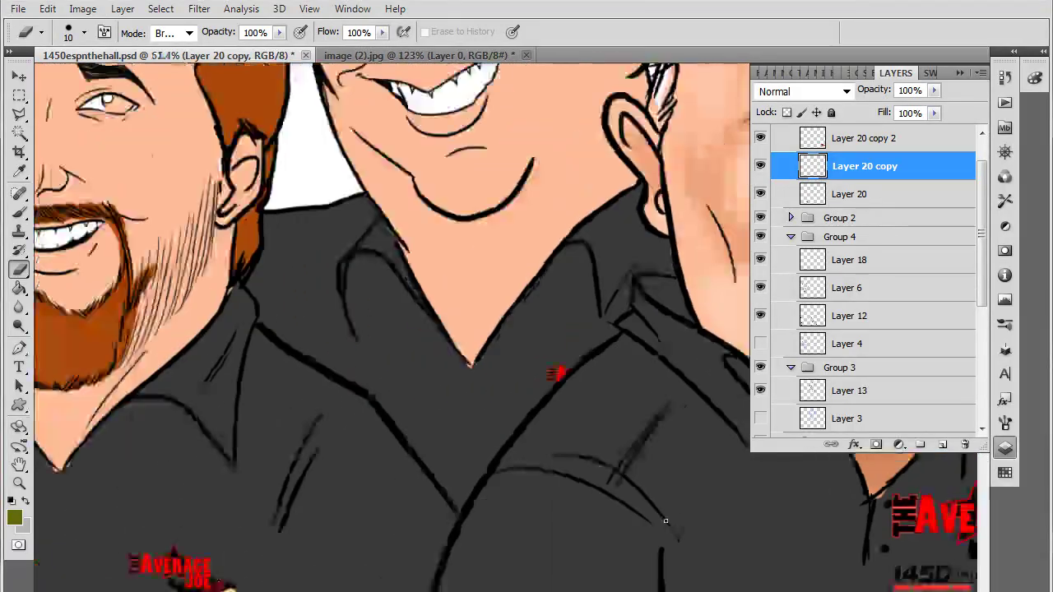
pyautogui.scroll(-3, 666, 521)
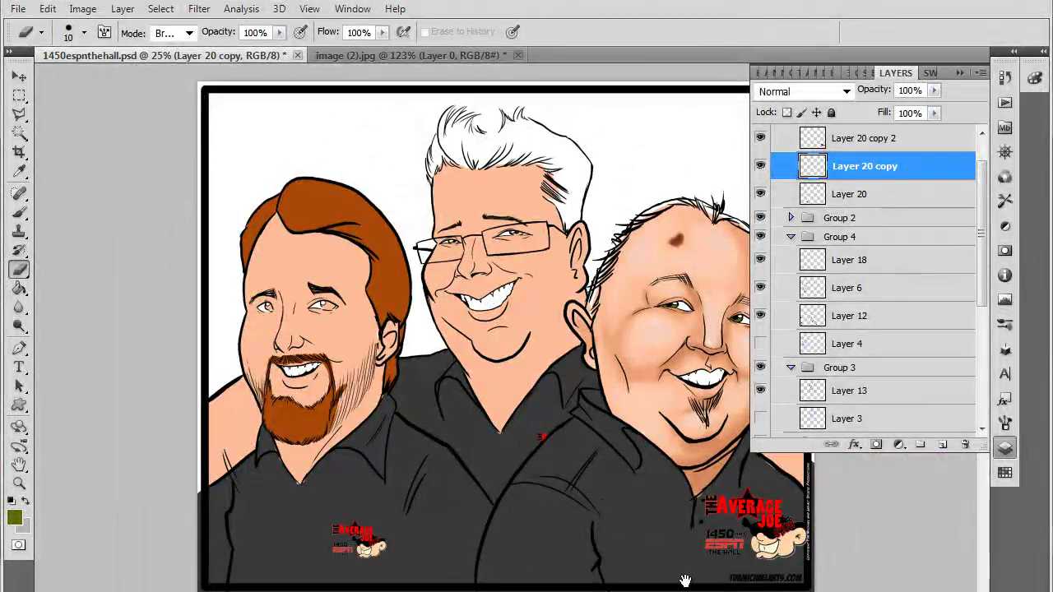
pyautogui.click(863, 142)
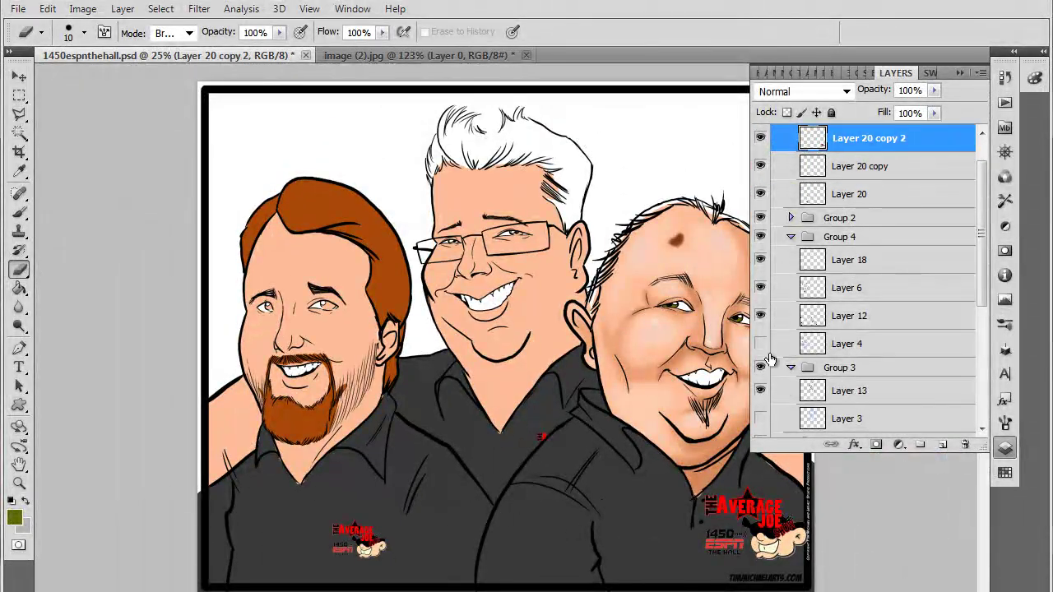
pyautogui.scroll(3, 555, 478)
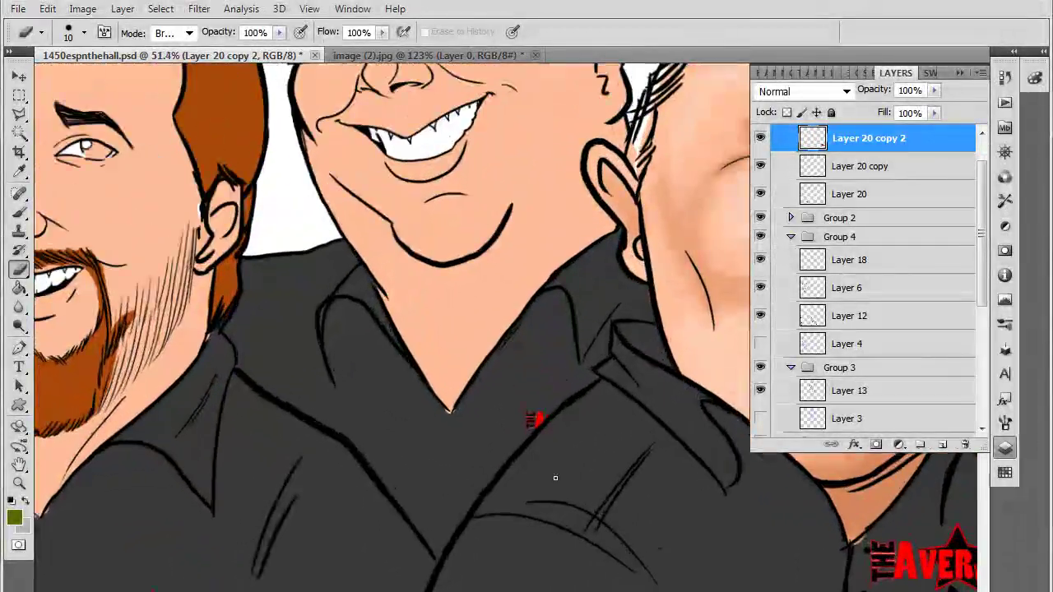
pyautogui.moveTo(669, 546); pyautogui.dragTo(564, 506)
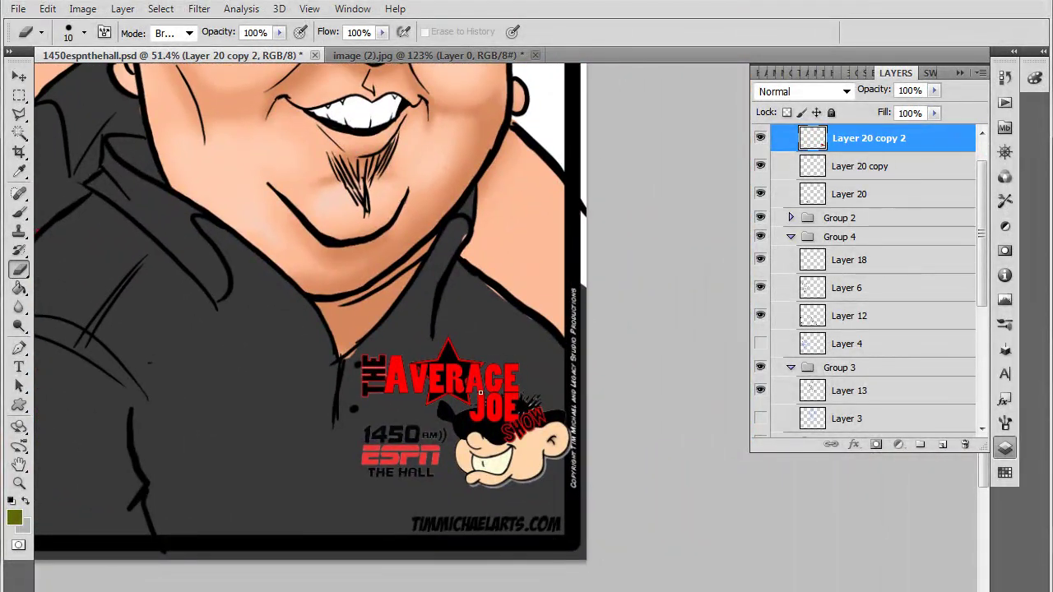
pyautogui.press('v')
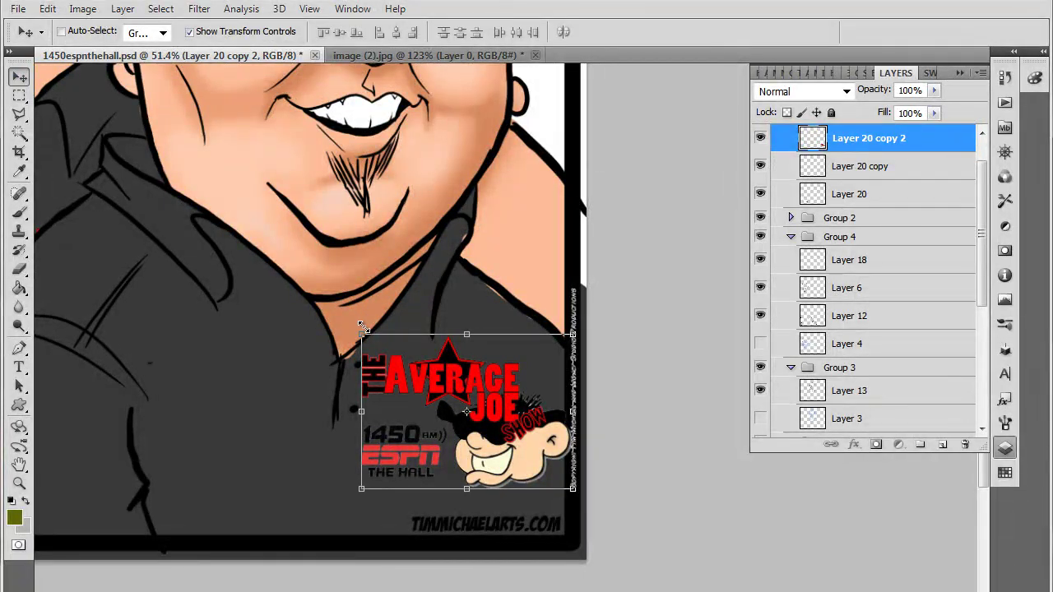
pyautogui.moveTo(362, 326); pyautogui.dragTo(455, 399)
# Move the goateed man's scaled logo slightly inward and up, clear of the vertical copyright text, and apply the transform.
pyautogui.scroll(-3, 599, 458)
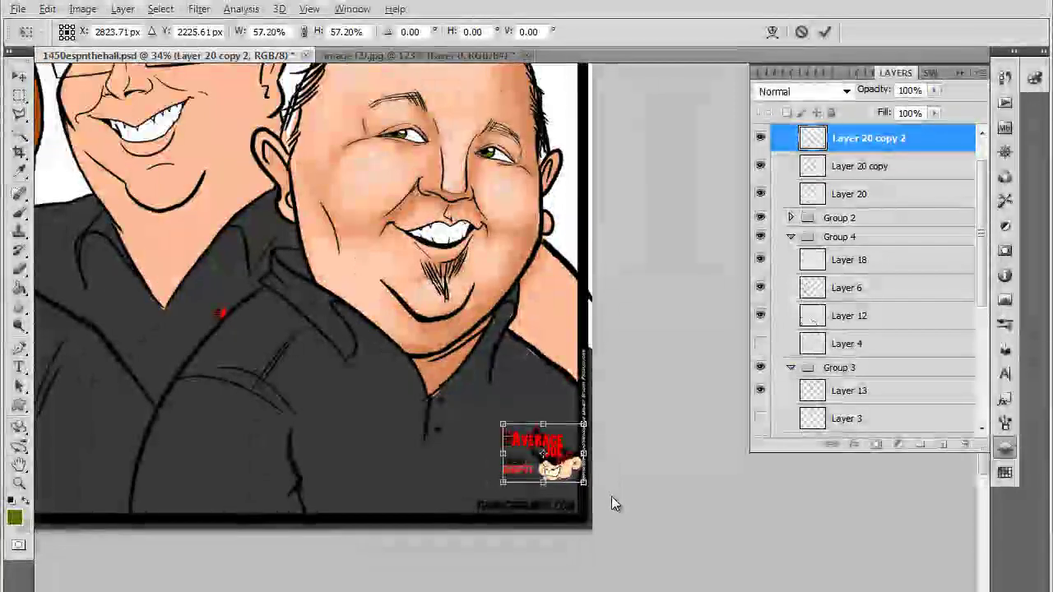
pyautogui.scroll(-1, 617, 506)
pyautogui.hotkey('alt', 'space')
pyautogui.hscroll(-3, 650, 531)
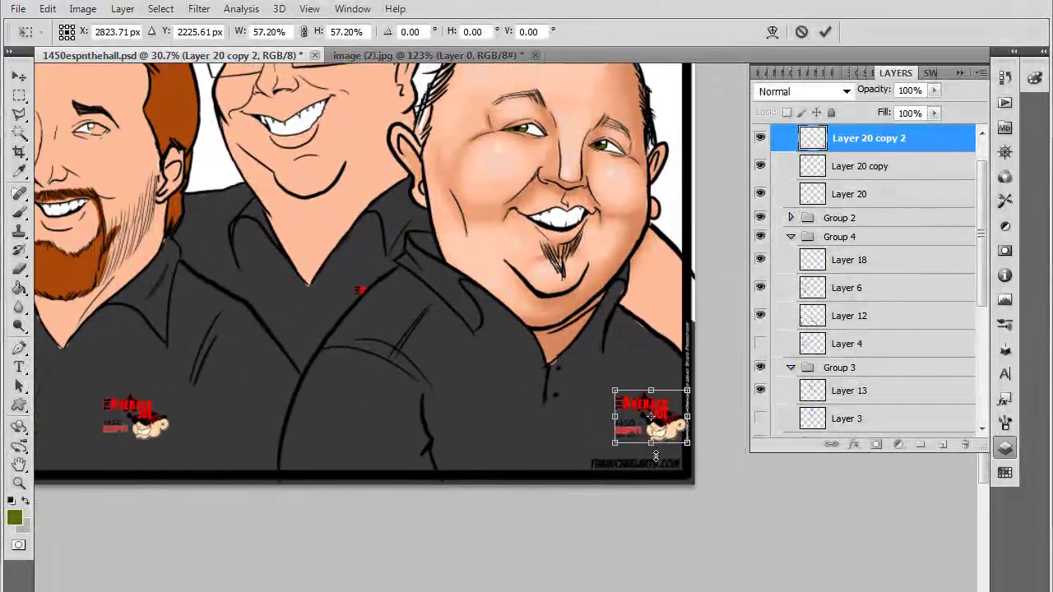
pyautogui.moveTo(656, 428)
pyautogui.mouseDown()
pyautogui.moveTo(205, 425)
pyautogui.moveTo(252, 437)
pyautogui.moveTo(567, 436)
pyautogui.moveTo(660, 424)
pyautogui.moveTo(652, 417)
pyautogui.mouseUp()
pyautogui.hotkey('ctrl', 'z')
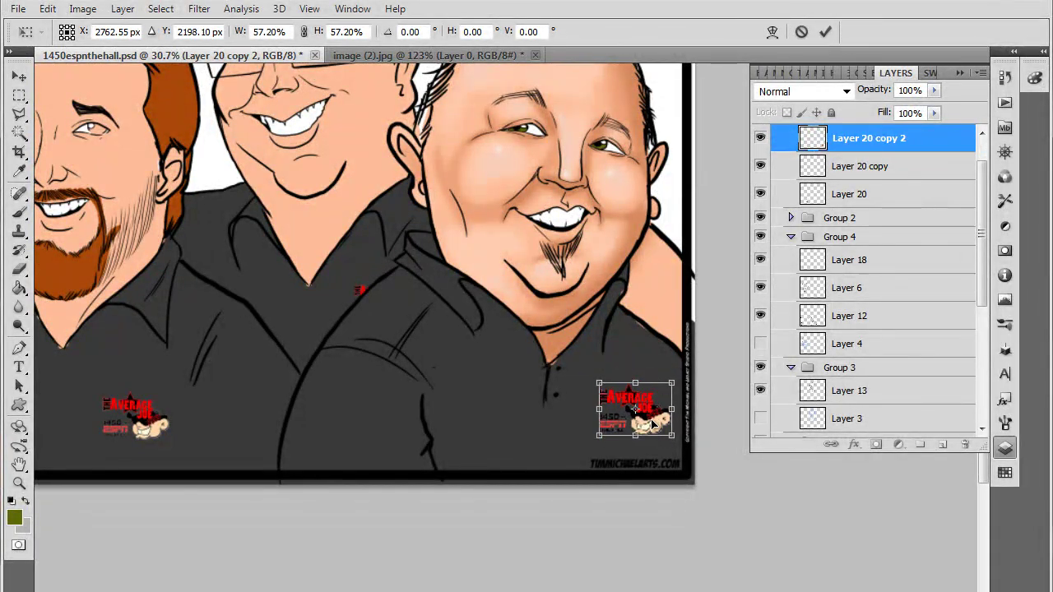
pyautogui.scroll(2, 634, 474)
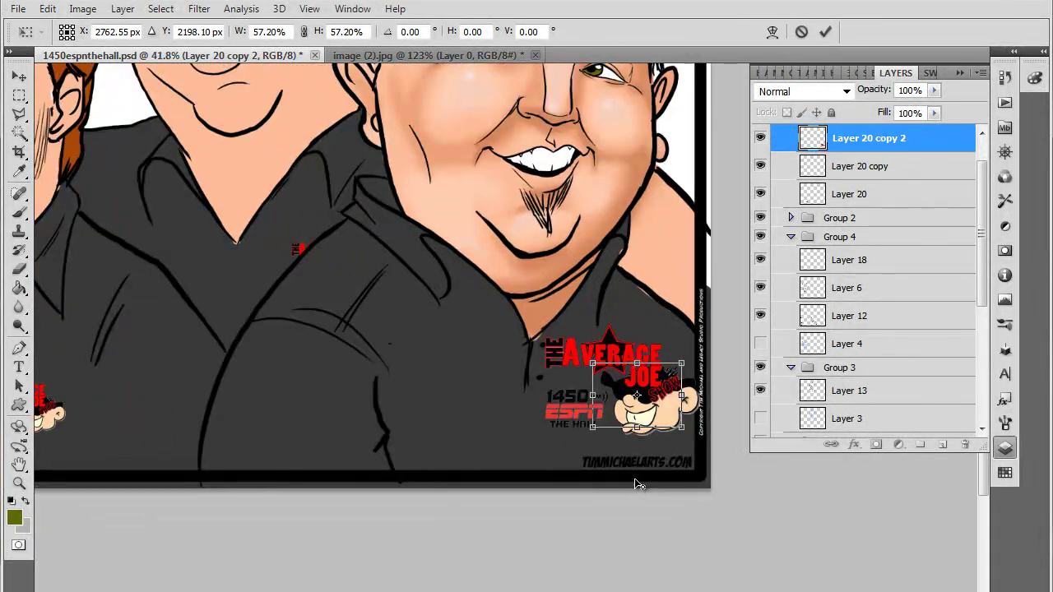
pyautogui.scroll(-3, 634, 478)
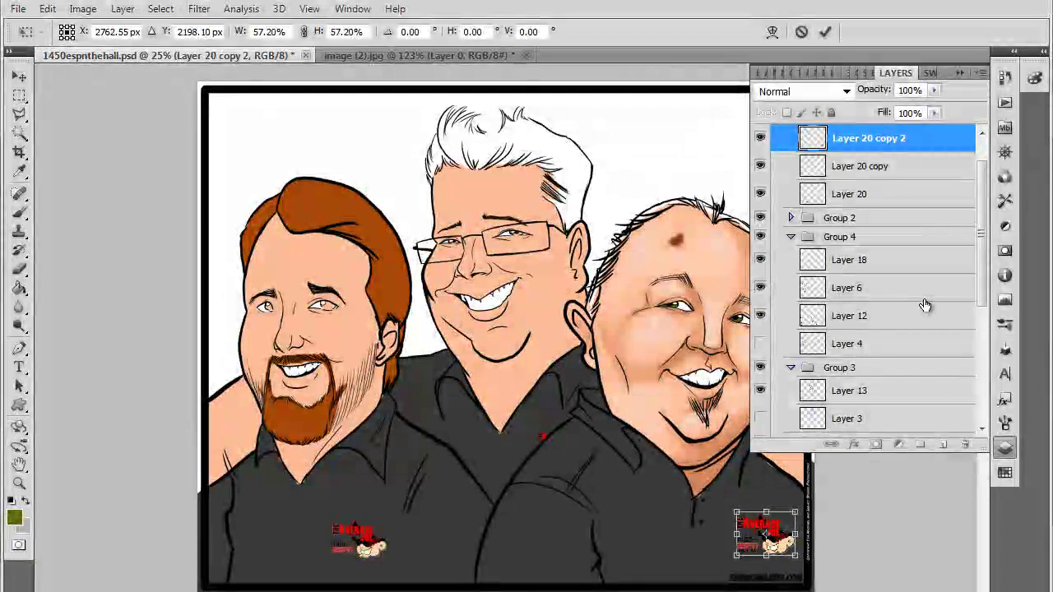
pyautogui.press('Return')
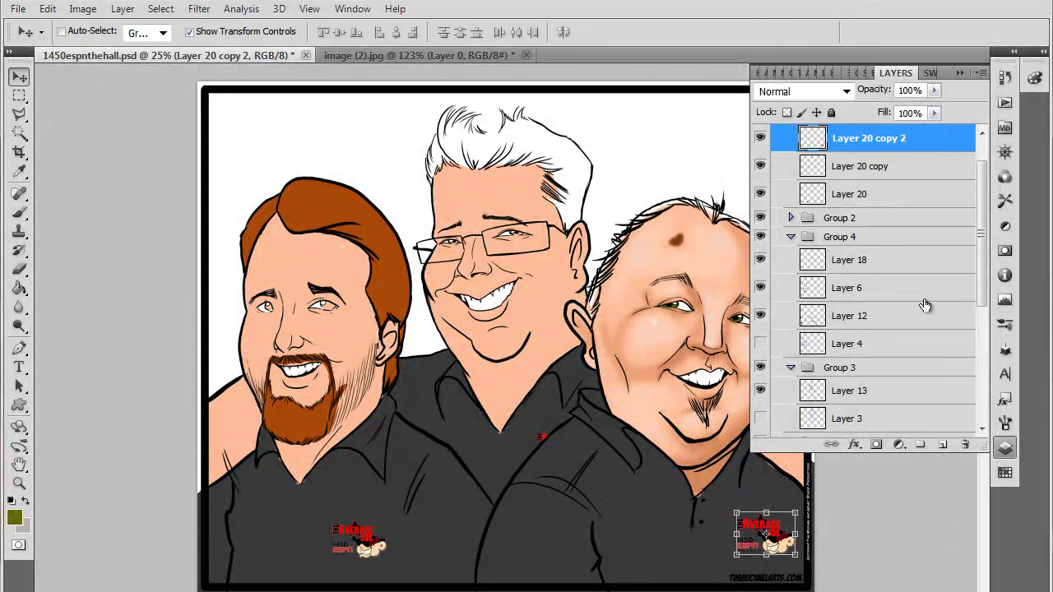
# Try a Perspective transform on the bearded man's logo in Layer 20, spreading its upper and lower corners, and undo it.
pyautogui.click(855, 204)
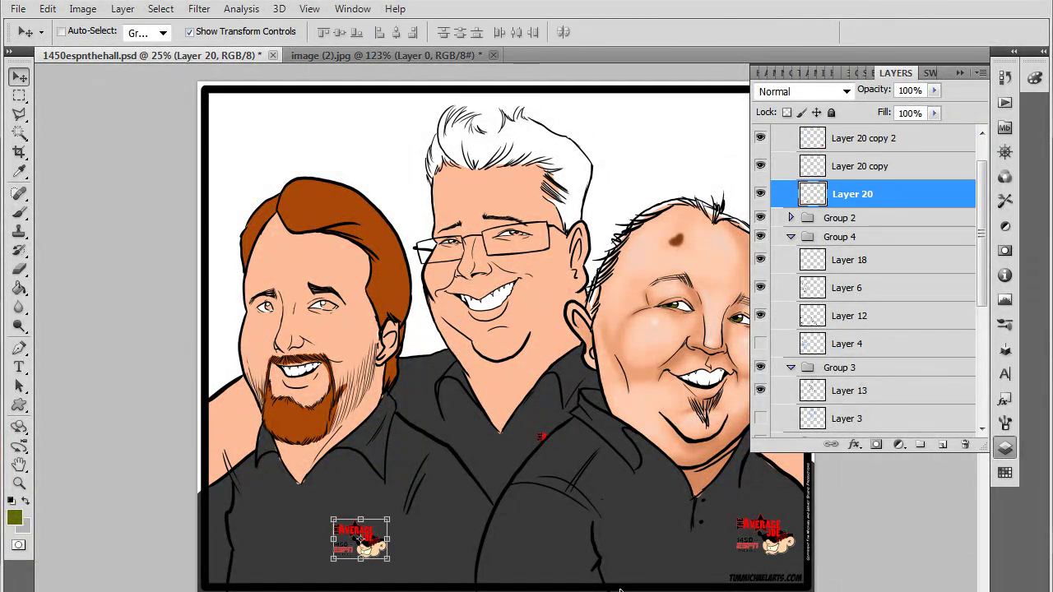
pyautogui.click(48, 9)
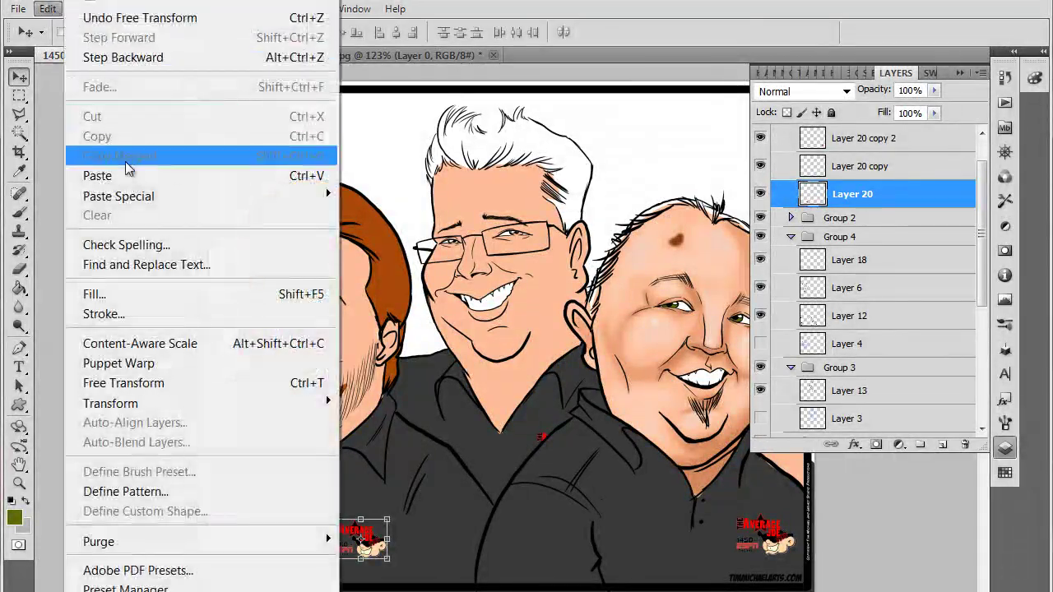
pyautogui.moveTo(246, 403)
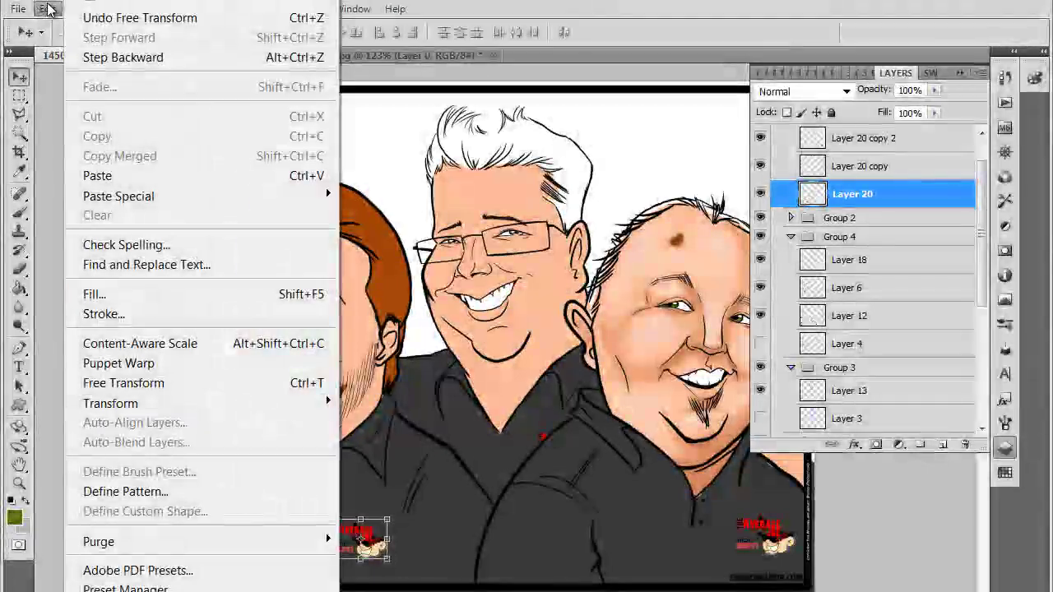
pyautogui.moveTo(205, 403)
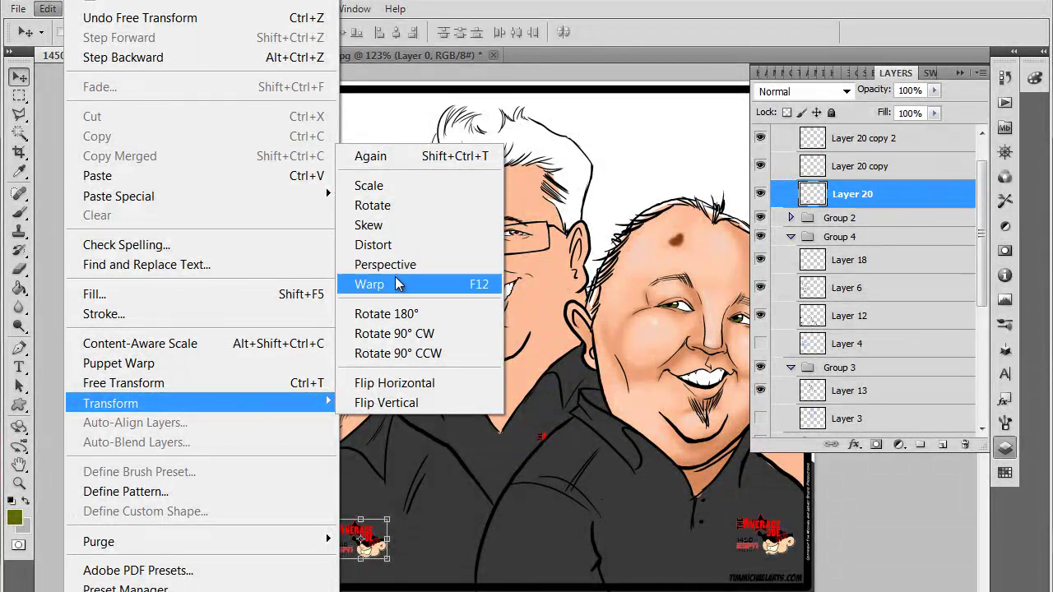
pyautogui.click(409, 265)
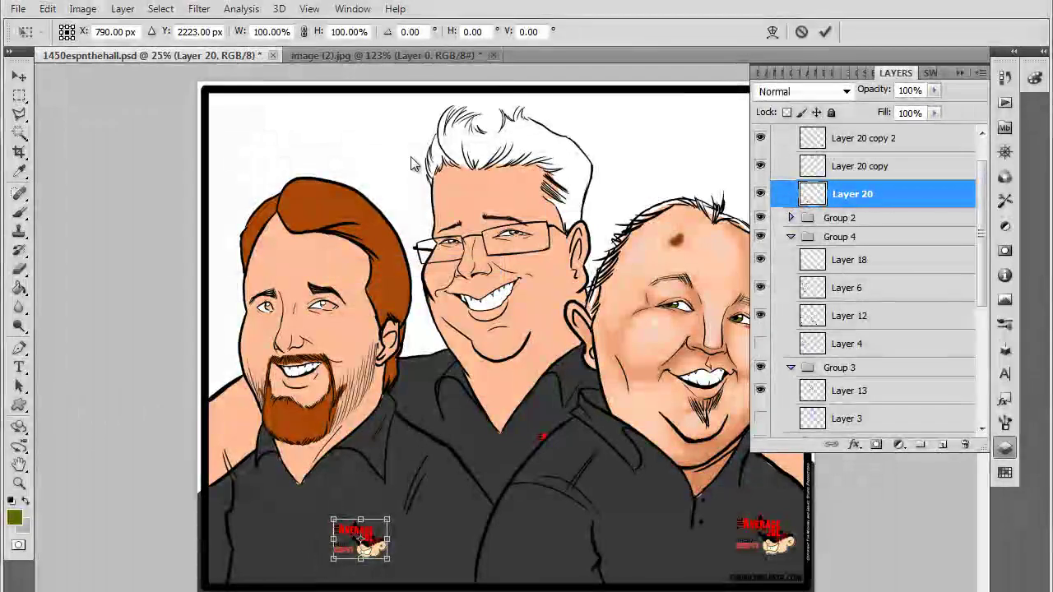
pyautogui.moveTo(333, 525); pyautogui.dragTo(399, 518)
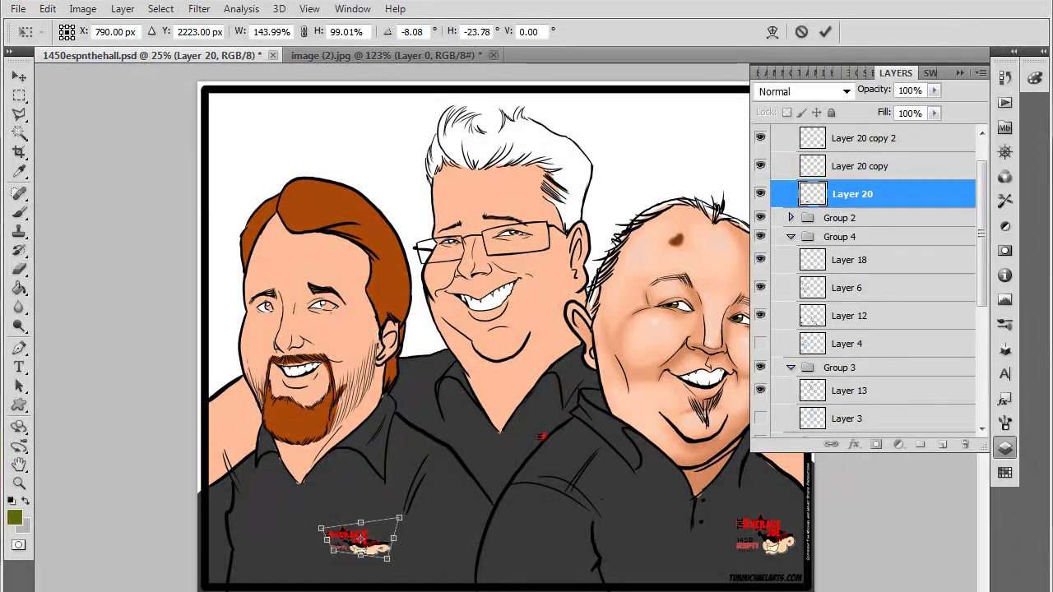
pyautogui.moveTo(388, 558); pyautogui.dragTo(421, 562)
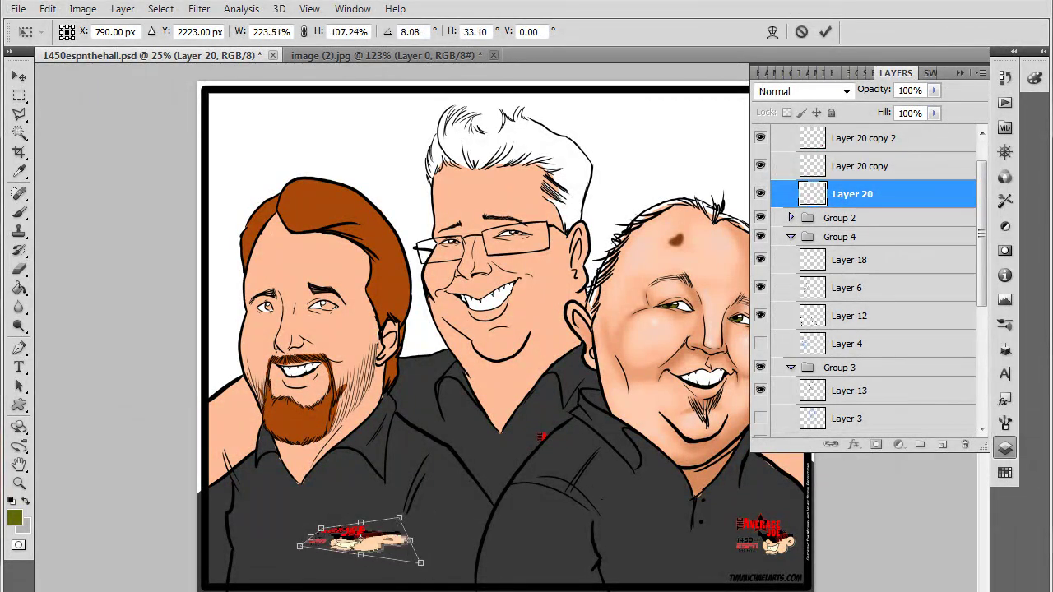
pyautogui.press('Escape')
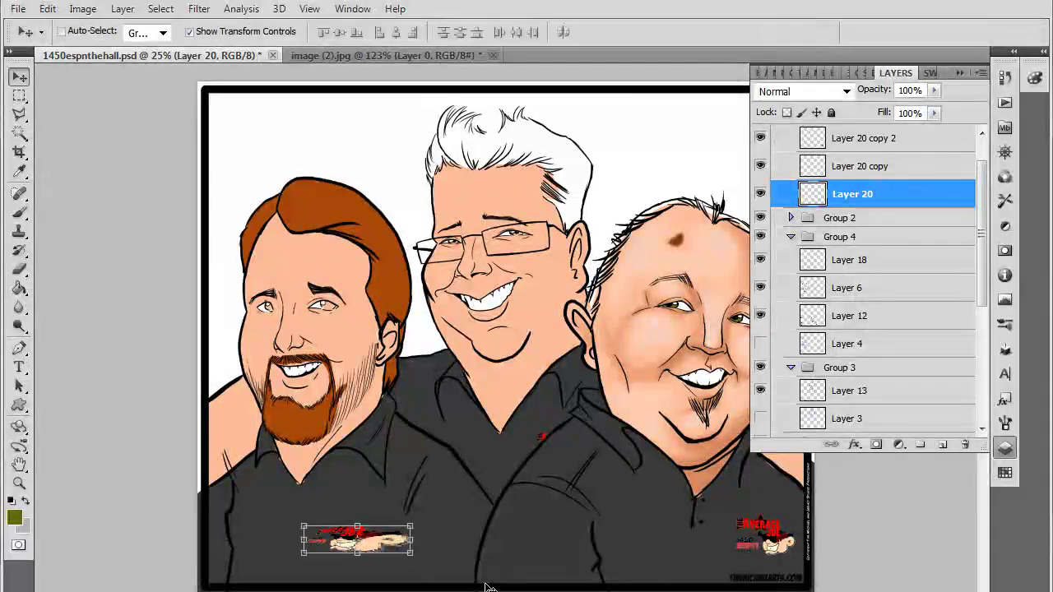
pyautogui.hotkey('alt', ']')
pyautogui.hotkey('alt', ']')
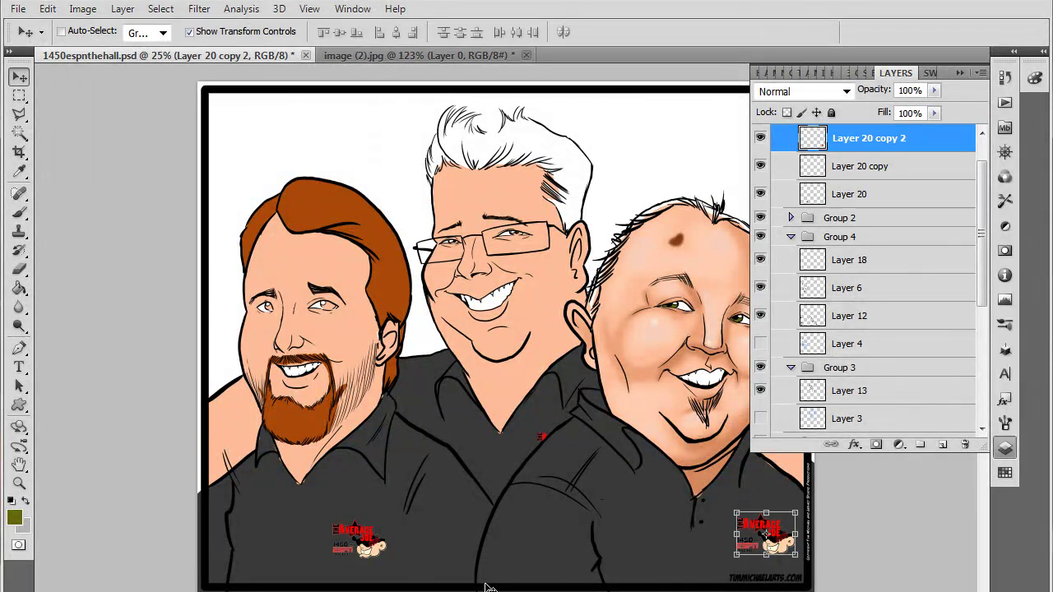
# Try to distort the bearded man's logo in Layer 20 by pulling its upper-left corner outward, and undo the change.
pyautogui.click(849, 202)
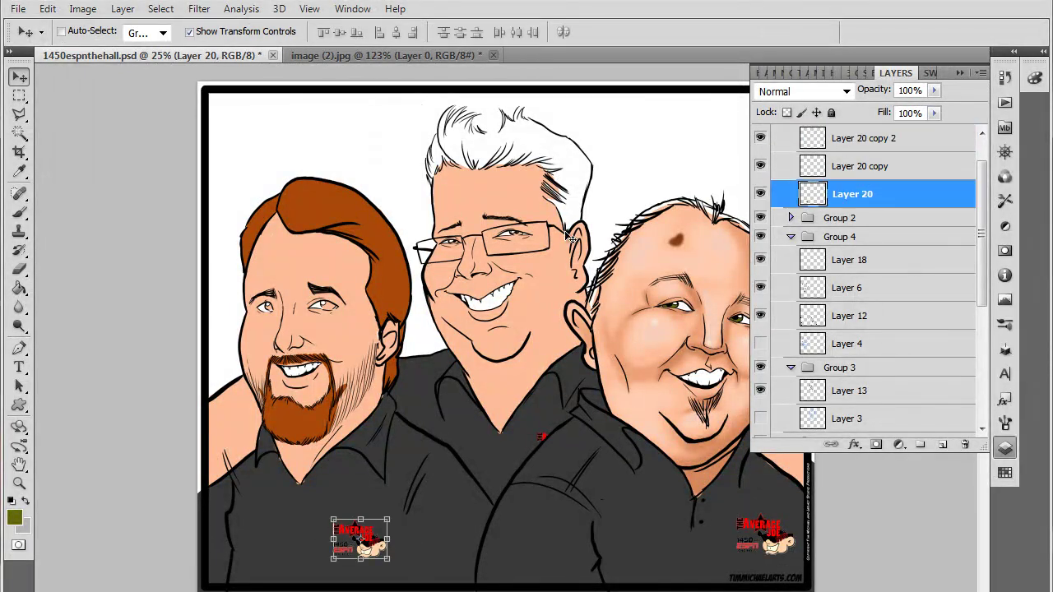
pyautogui.click(59, 12)
pyautogui.moveTo(115, 403)
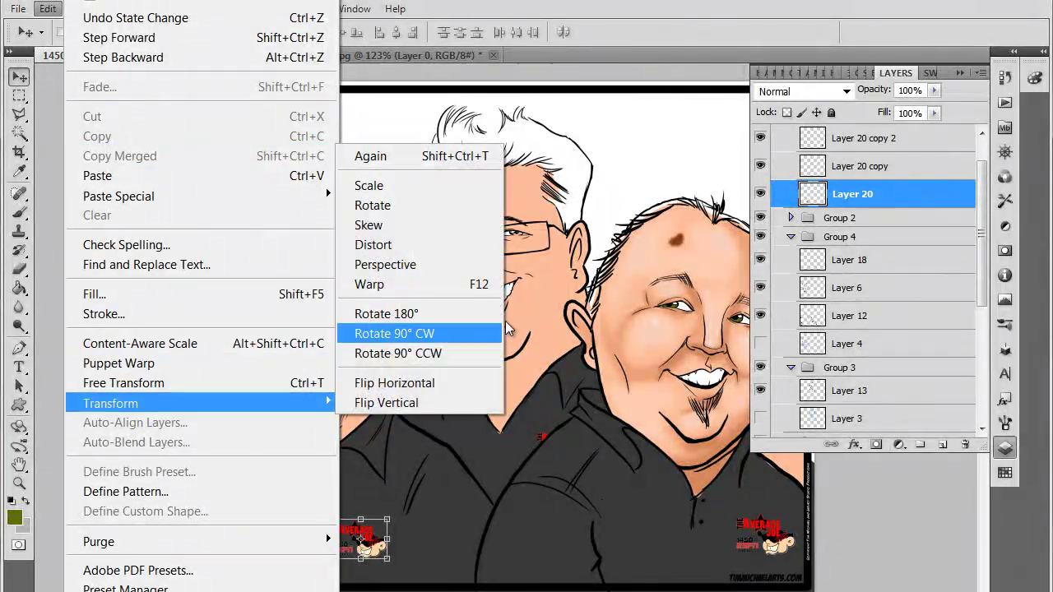
pyautogui.click(385, 264)
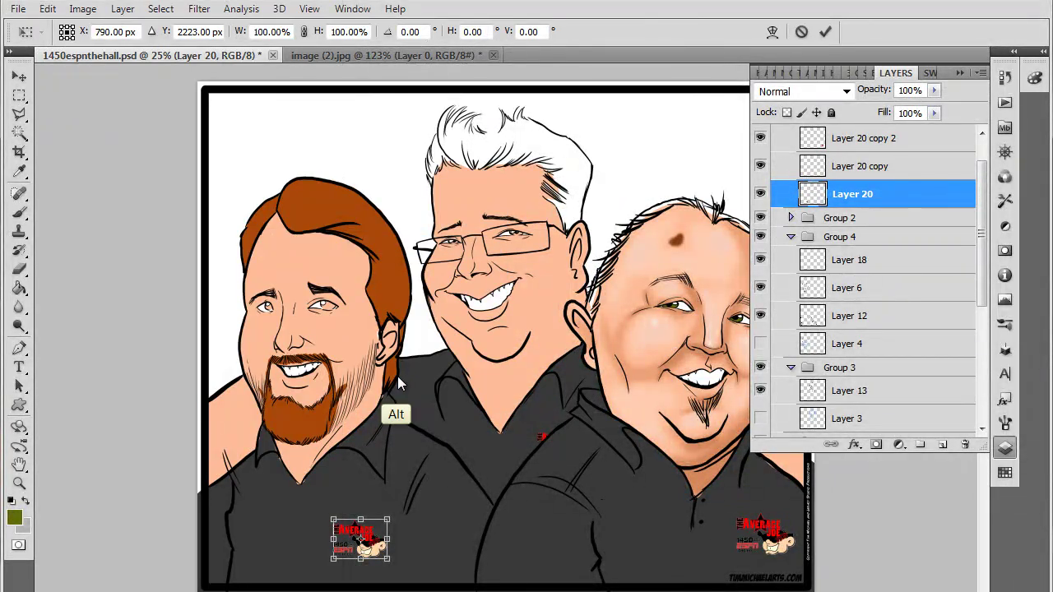
pyautogui.scroll(4, 397, 385)
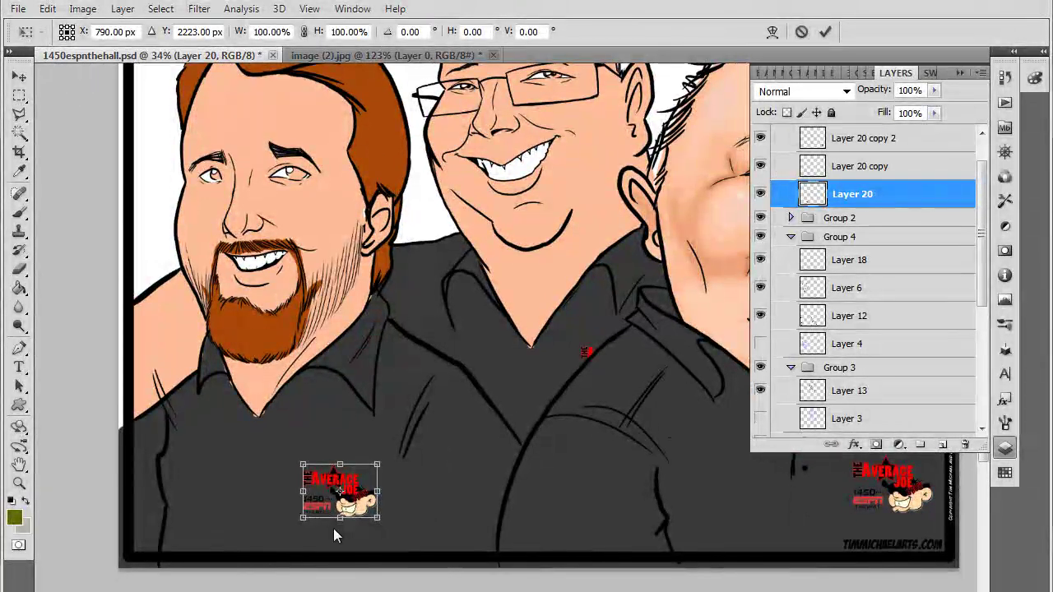
pyautogui.moveTo(304, 466); pyautogui.dragTo(280, 442)
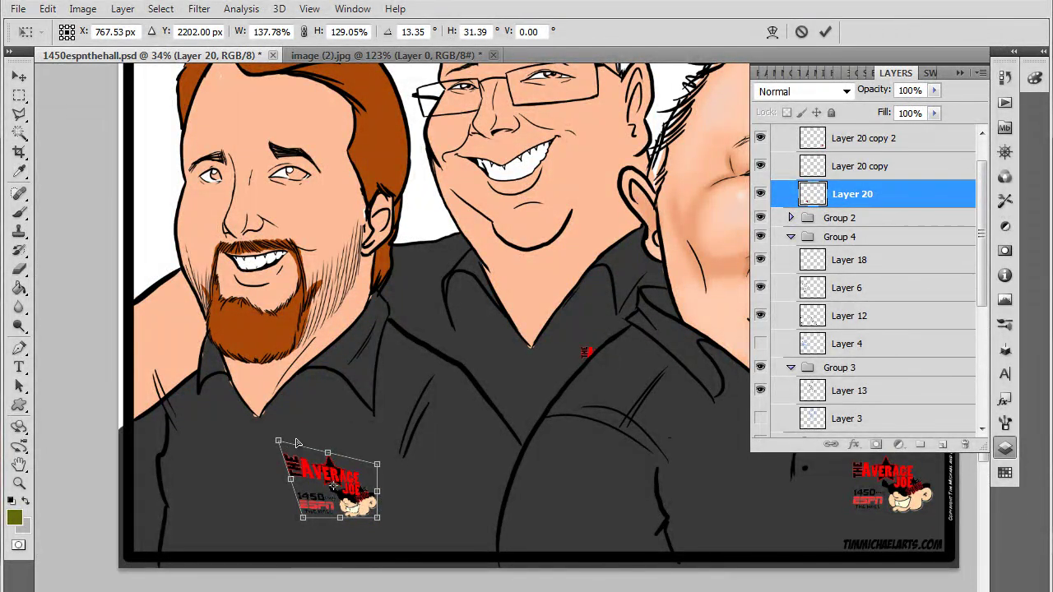
pyautogui.press('Escape')
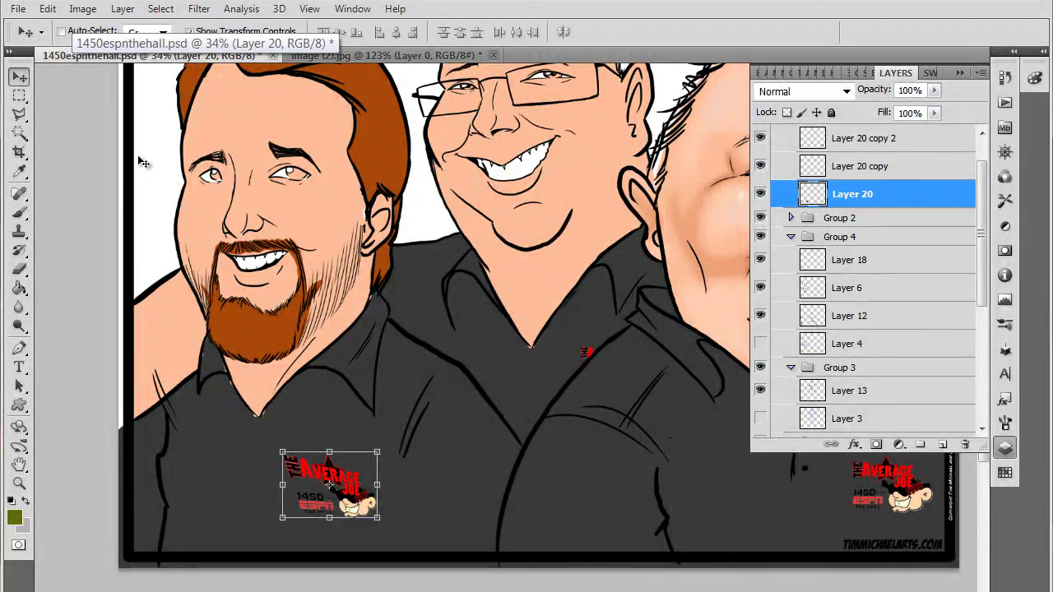
pyautogui.hotkey('alt', ']')
pyautogui.hotkey('alt', ']')
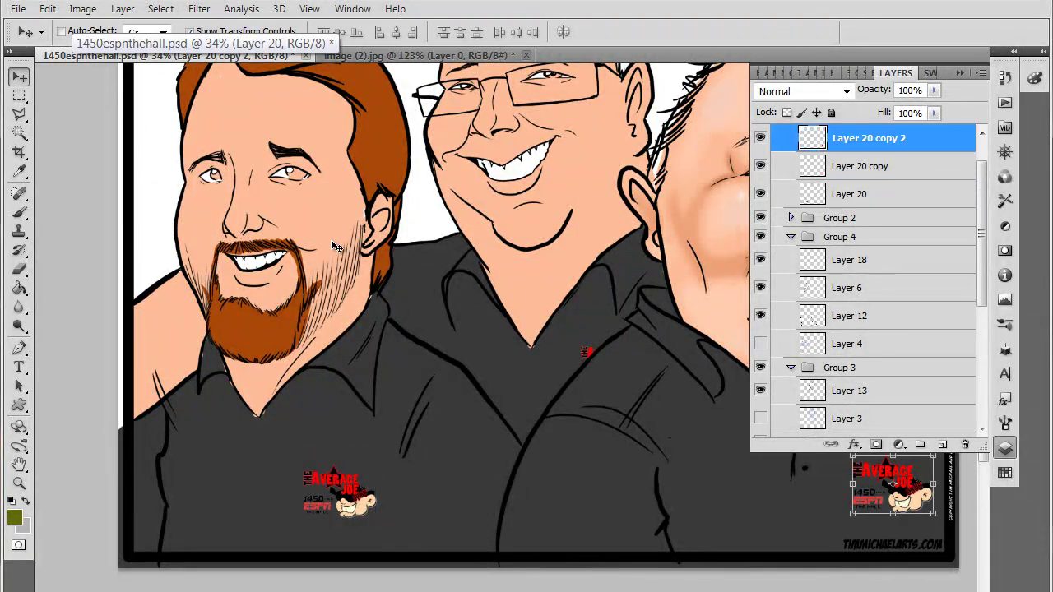
pyautogui.click(48, 8)
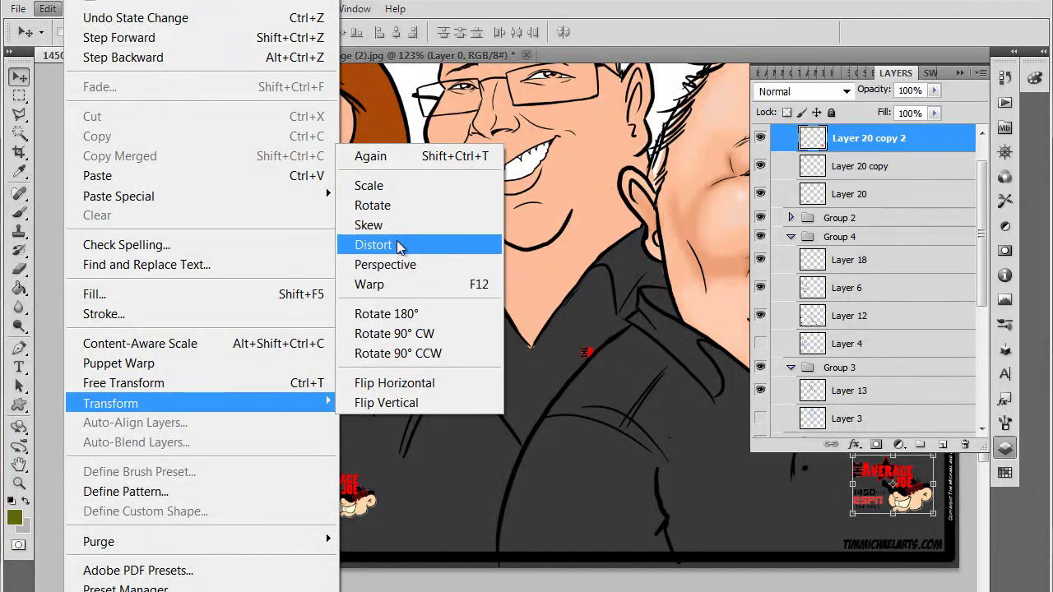
pyautogui.click(401, 246)
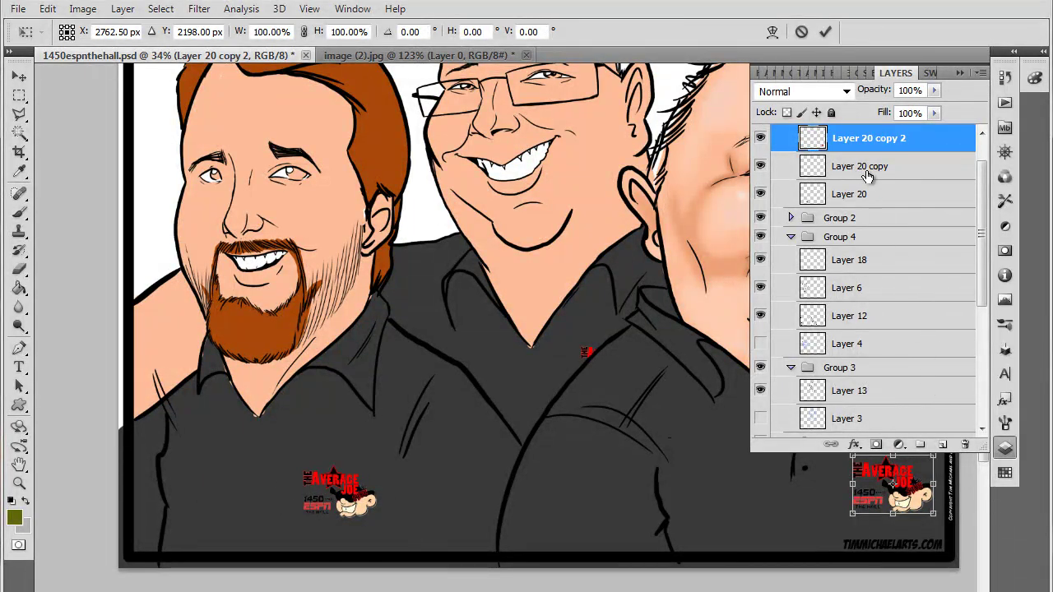
pyautogui.press('Return')
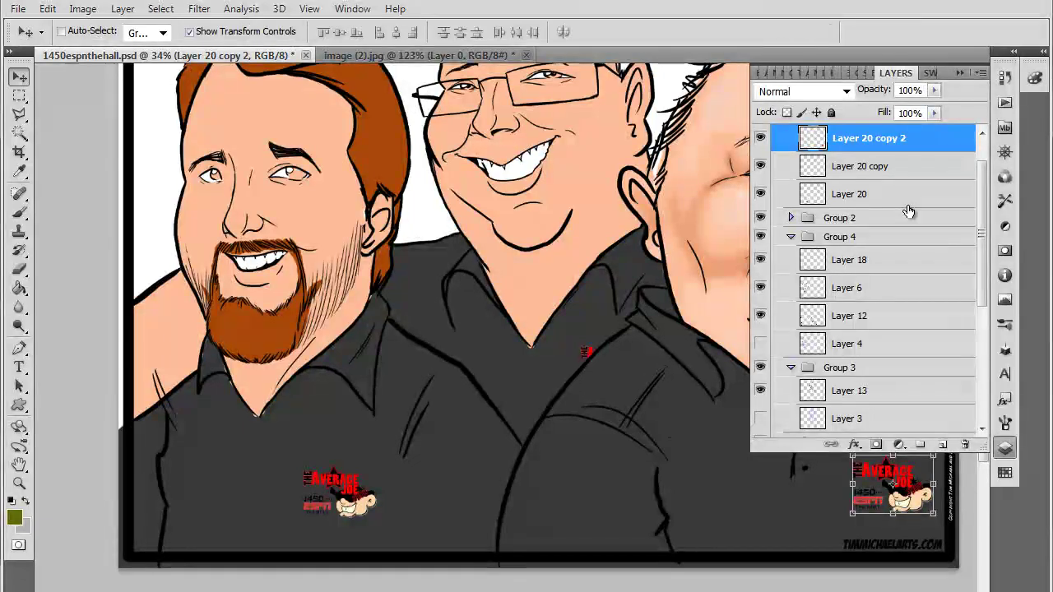
# Distort the bearded man's logo in Layer 20 by drawing its two left corners closer together vertically and slightly outward, and apply the transform.
pyautogui.click(877, 194)
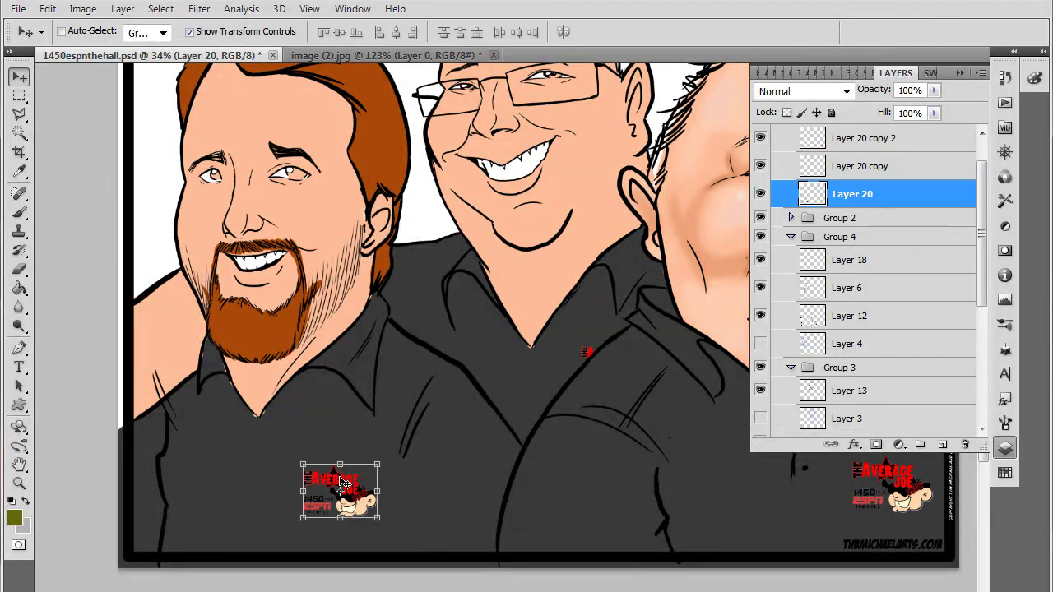
pyautogui.click(47, 8)
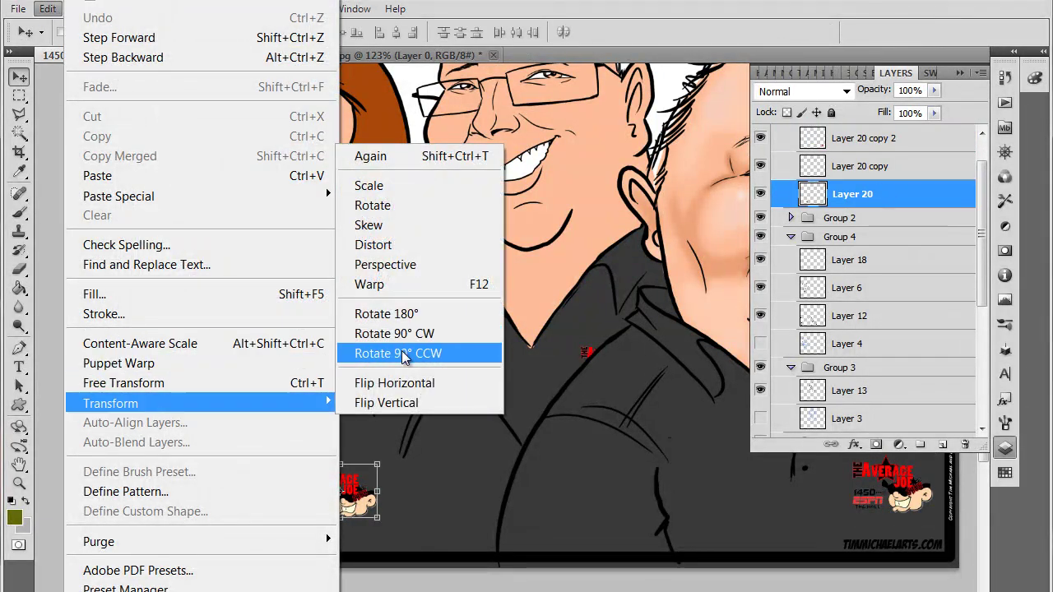
pyautogui.click(373, 244)
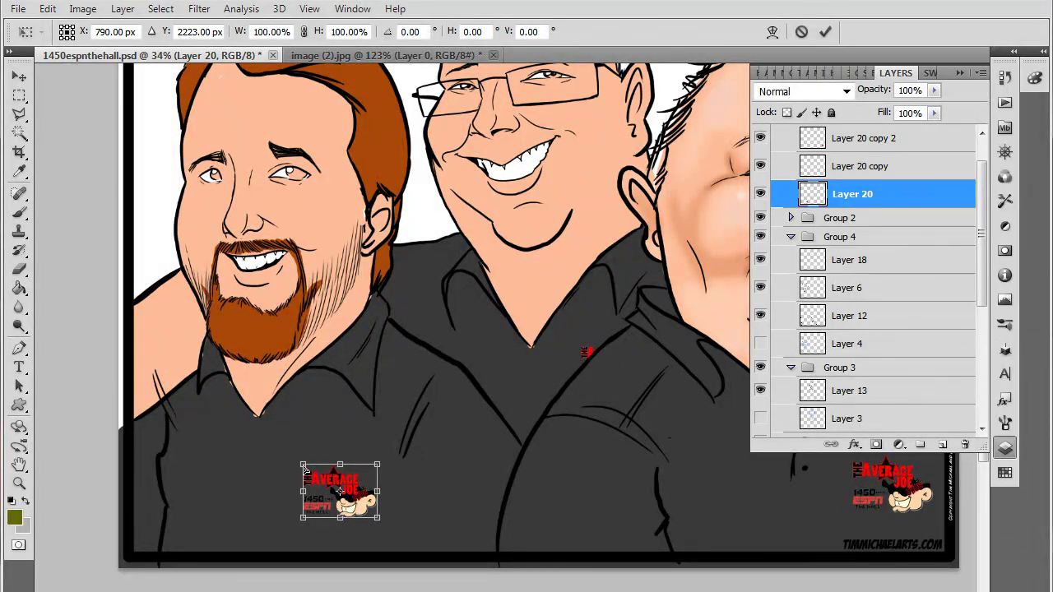
pyautogui.moveTo(303, 465); pyautogui.dragTo(302, 463)
pyautogui.moveTo(302, 517); pyautogui.dragTo(303, 518)
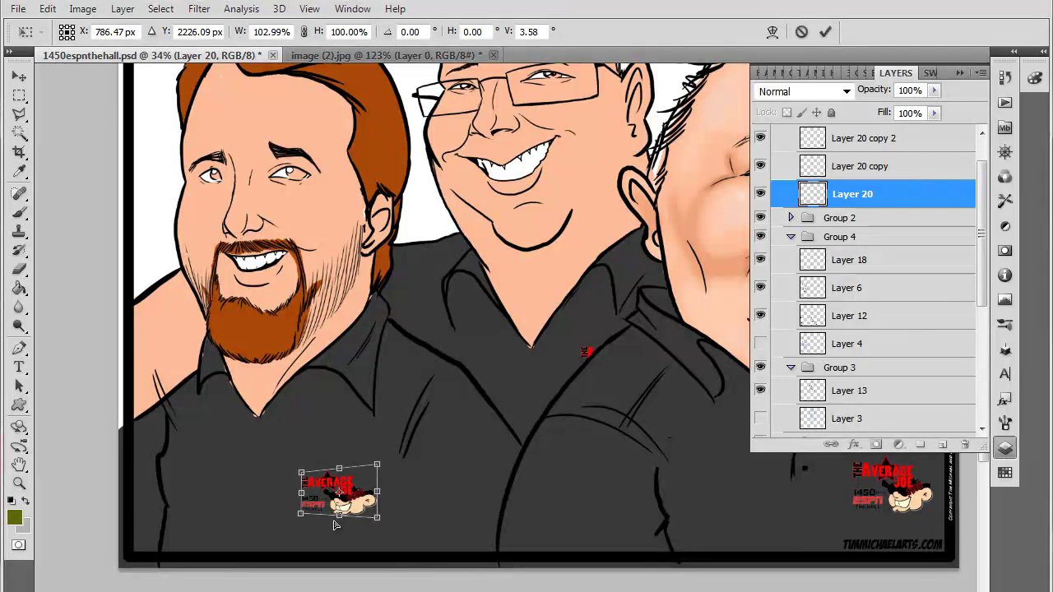
pyautogui.press('Return')
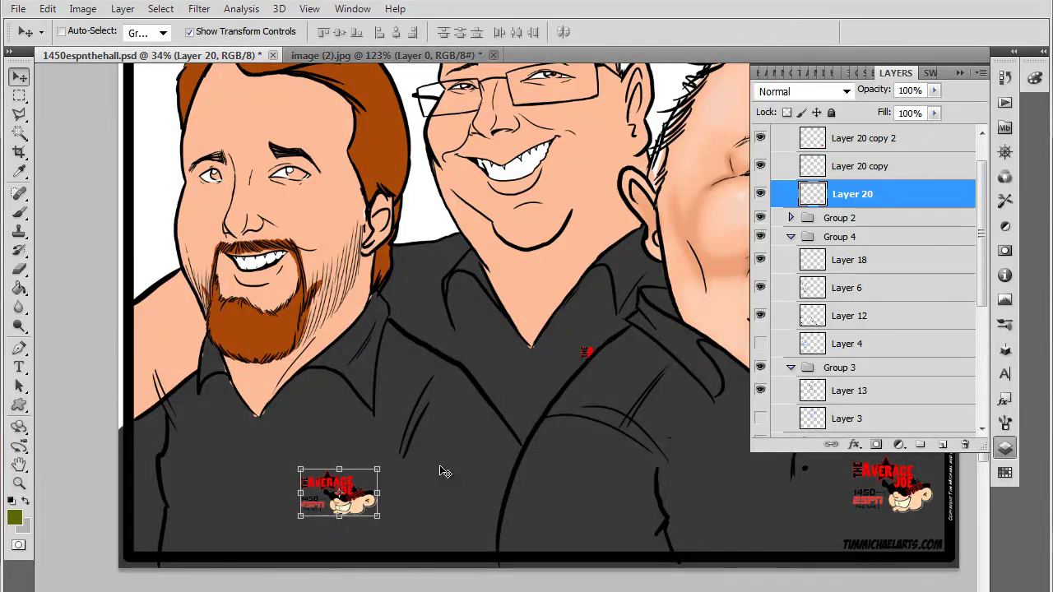
# Distort the goateed man's logo in Layer 20 copy 2, moving its upper-left corner up and inward and its lower-left corner down, and apply it.
pyautogui.moveTo(747, 528); pyautogui.dragTo(612, 538)
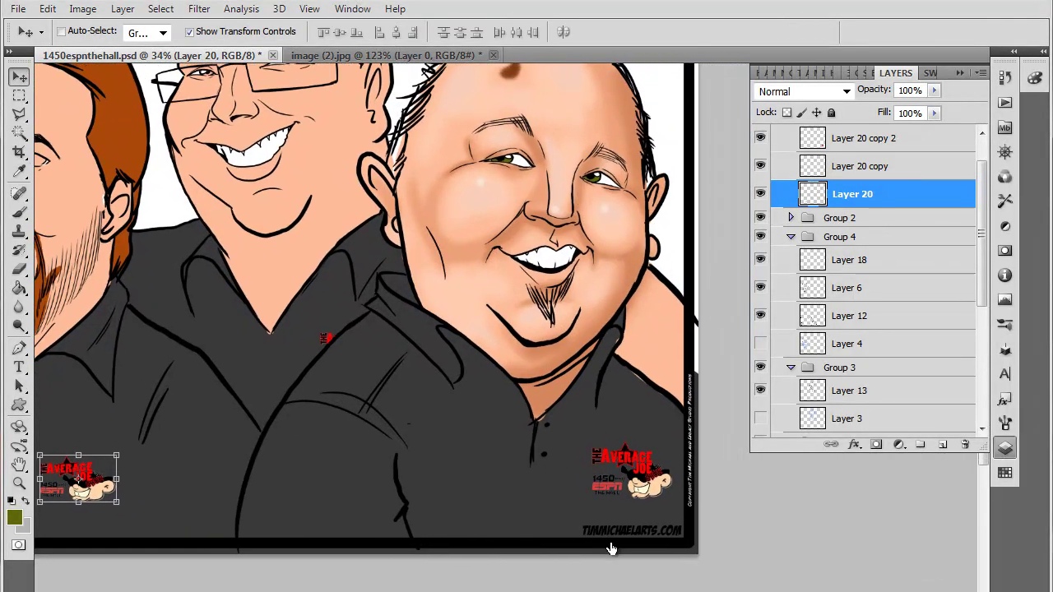
pyautogui.click(860, 168)
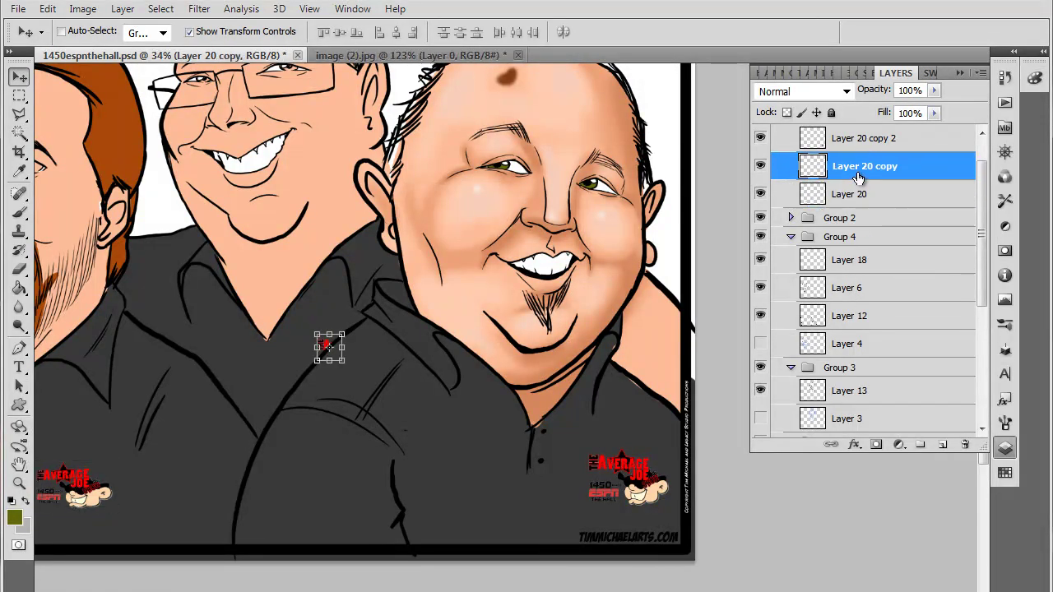
pyautogui.click(860, 141)
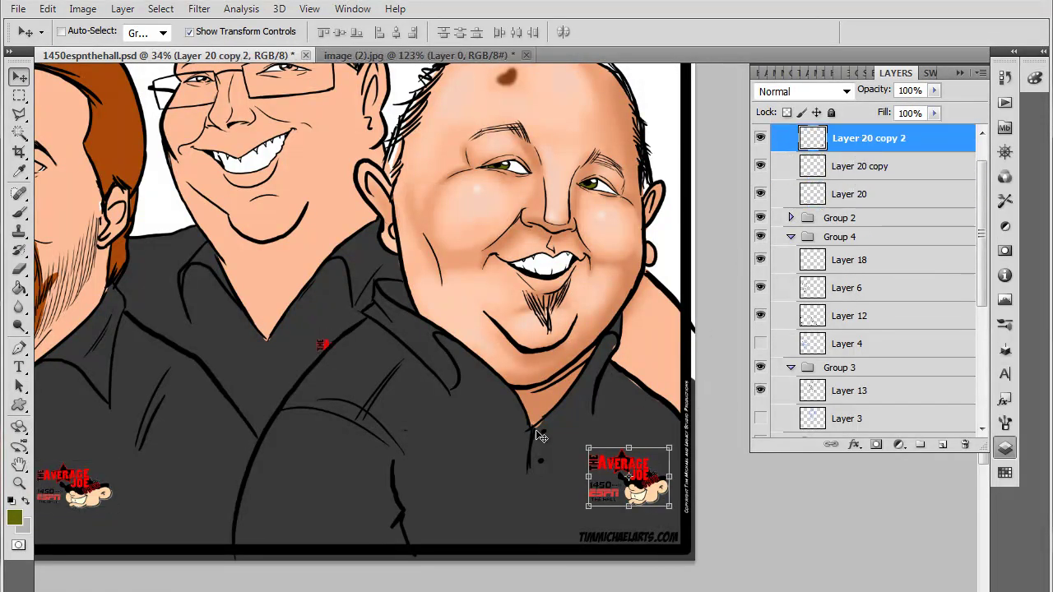
pyautogui.click(48, 9)
pyautogui.moveTo(320, 403)
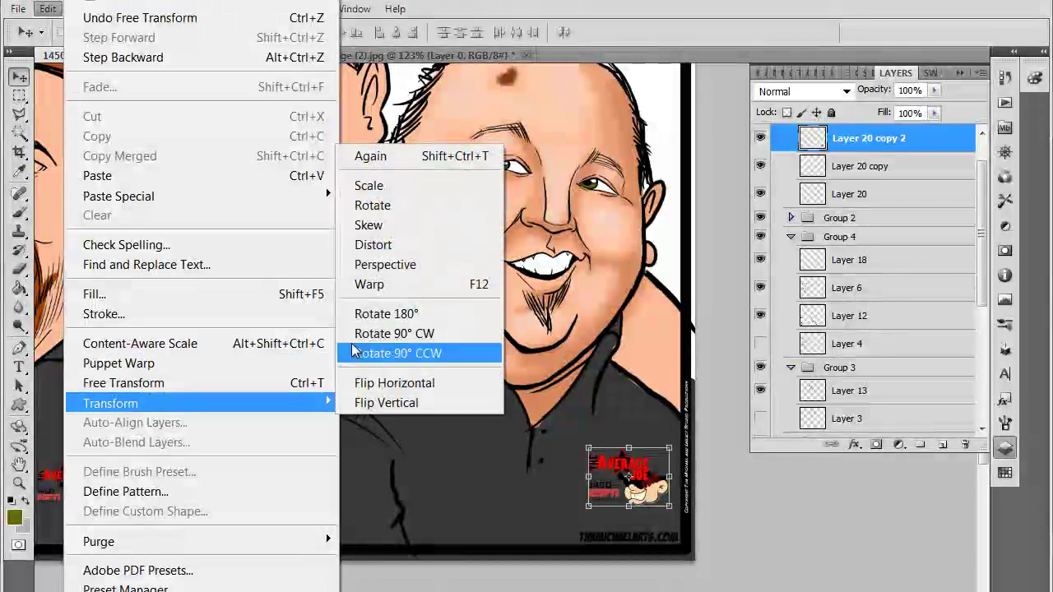
pyautogui.click(433, 285)
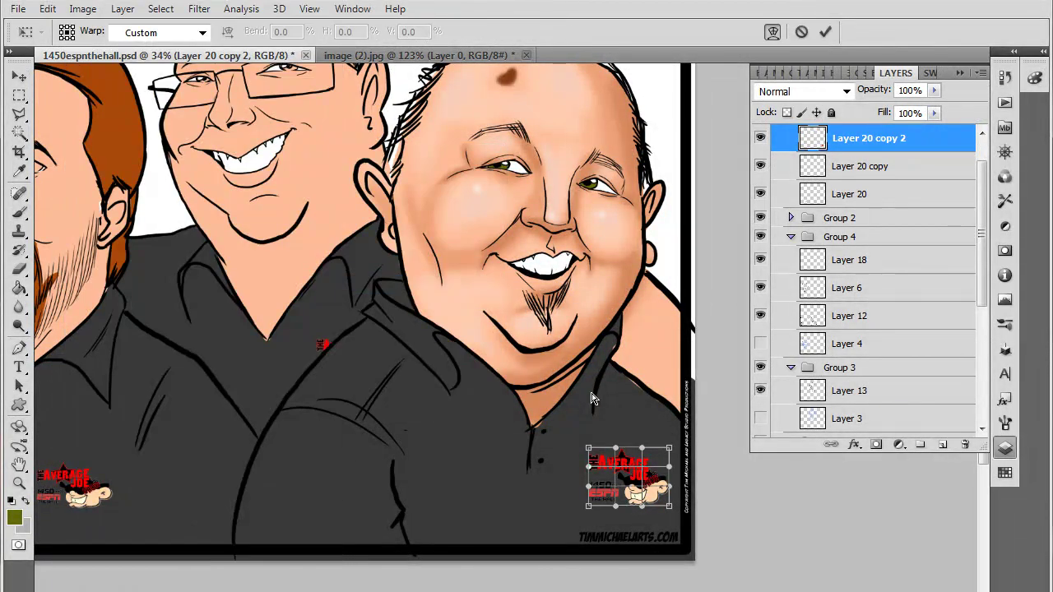
pyautogui.click(47, 8)
pyautogui.moveTo(129, 403)
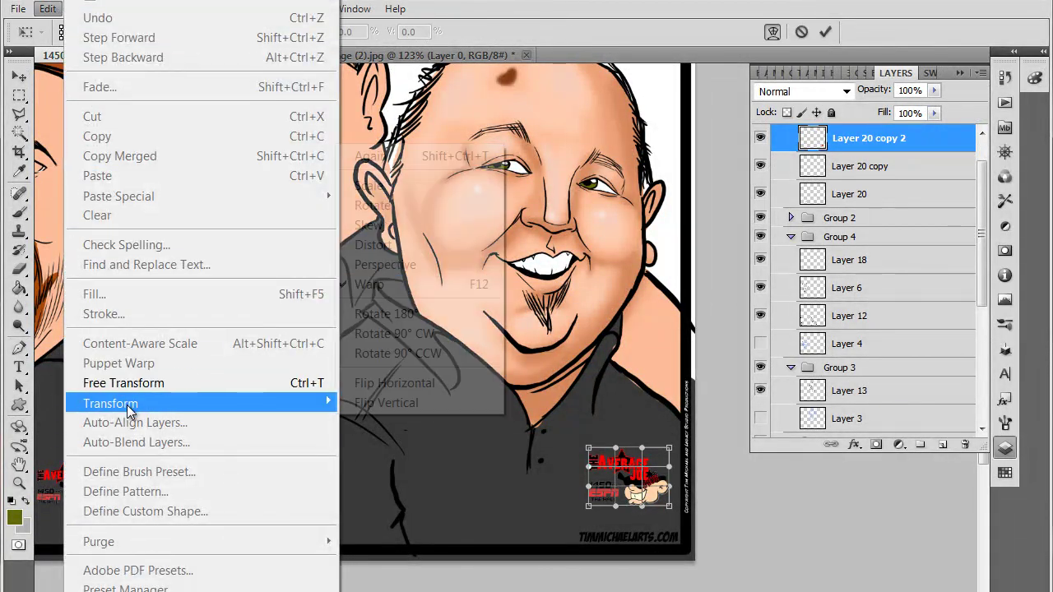
pyautogui.click(434, 264)
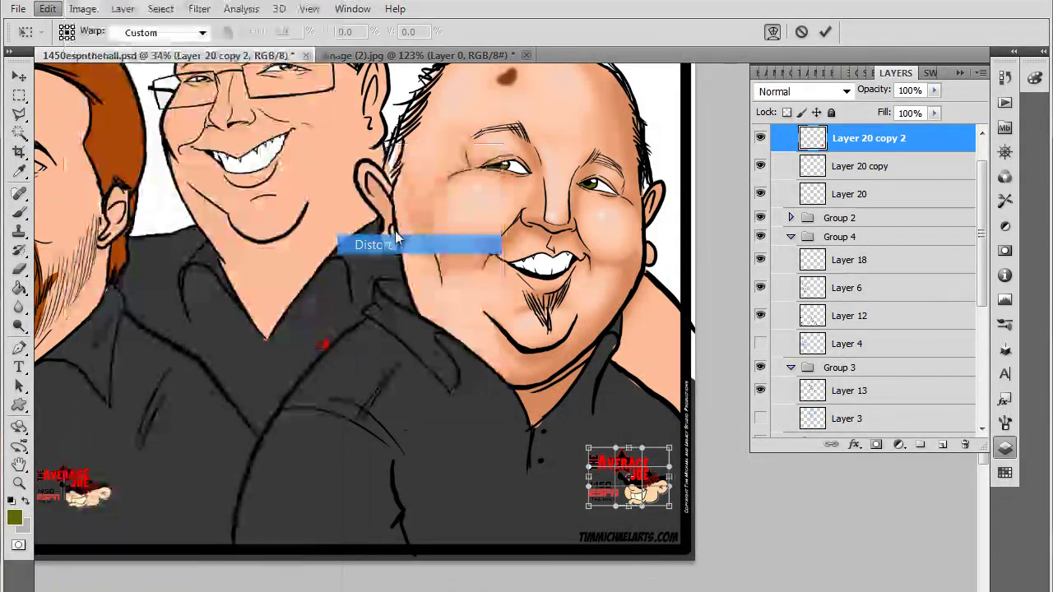
pyautogui.moveTo(589, 449); pyautogui.dragTo(595, 434)
pyautogui.moveTo(591, 514); pyautogui.dragTo(594, 503)
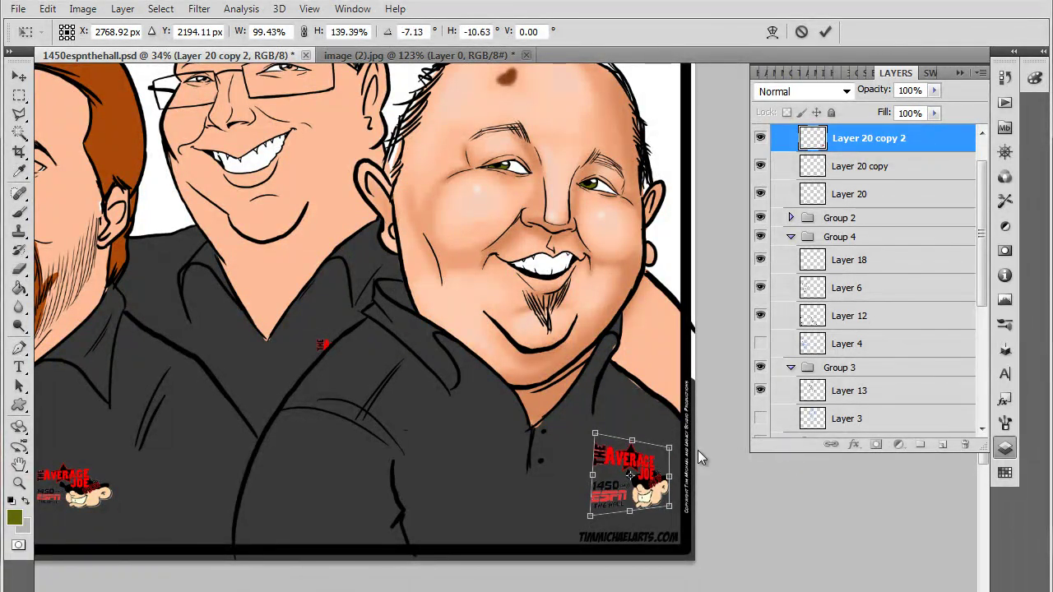
pyautogui.press('Return')
# Nudge the goateed man's distorted logo in Layer 20 copy 2 slightly lower on his shirt, keeping it above the website text.
pyautogui.scroll(-4, 699, 454)
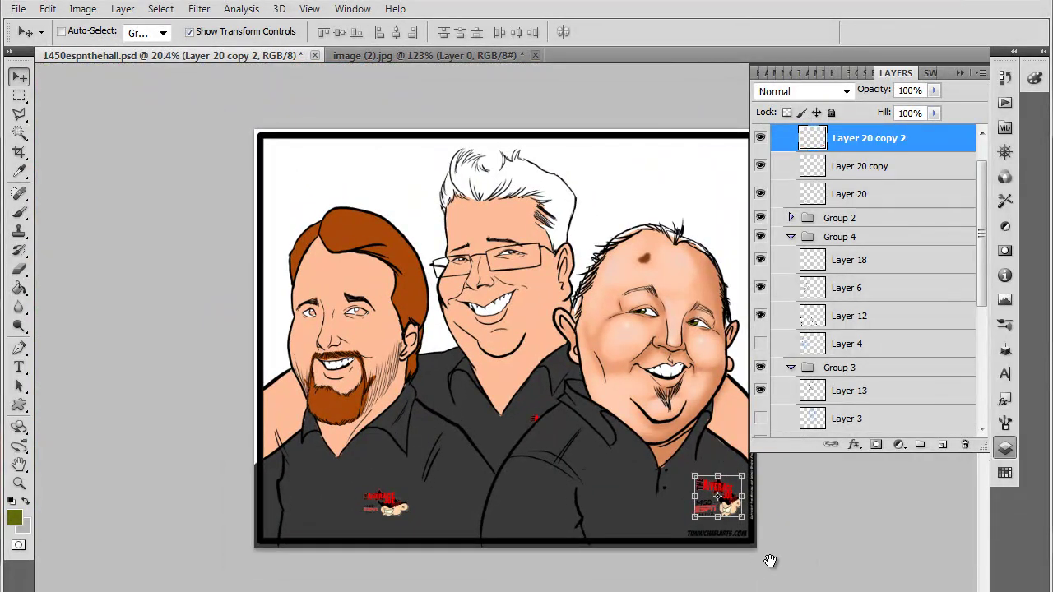
pyautogui.moveTo(720, 507); pyautogui.dragTo(730, 516)
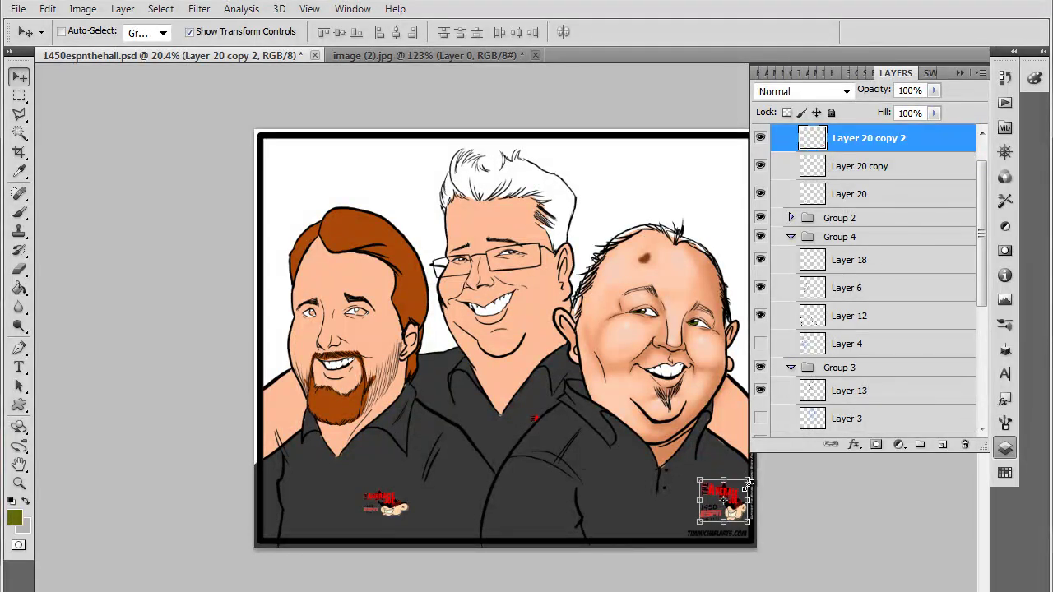
pyautogui.moveTo(738, 508)
pyautogui.mouseDown()
pyautogui.moveTo(726, 511)
pyautogui.moveTo(739, 521)
pyautogui.mouseUp()
pyautogui.scroll(-2, 734, 516)
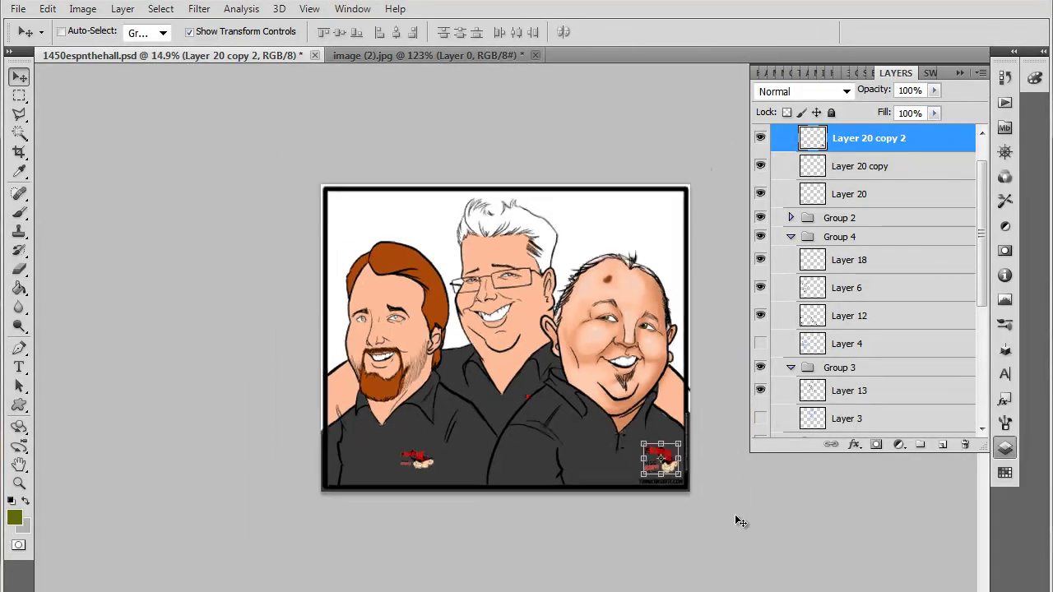